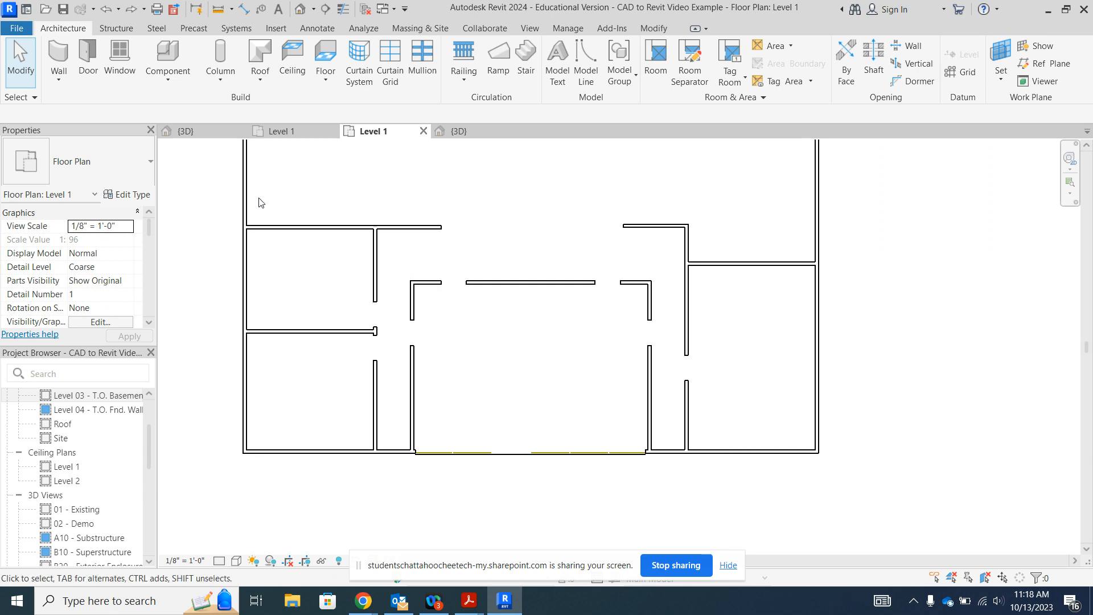
# - Inspect the interior walls in the second open 3D view, and close that view
pyautogui.click(458, 132)
pyautogui.scroll(5, 658, 252)
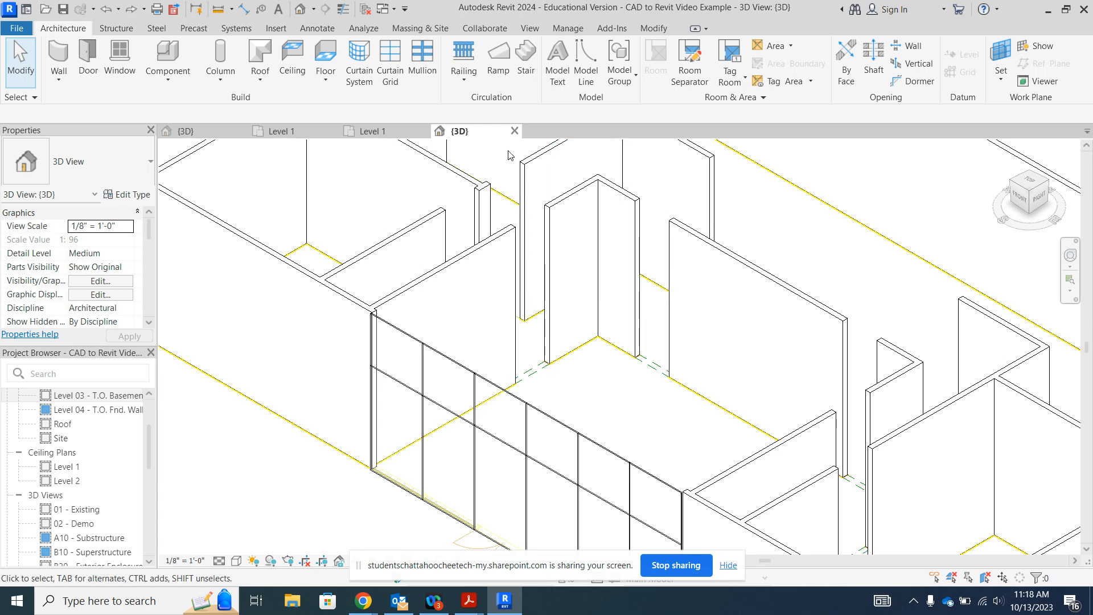
pyautogui.click(514, 132)
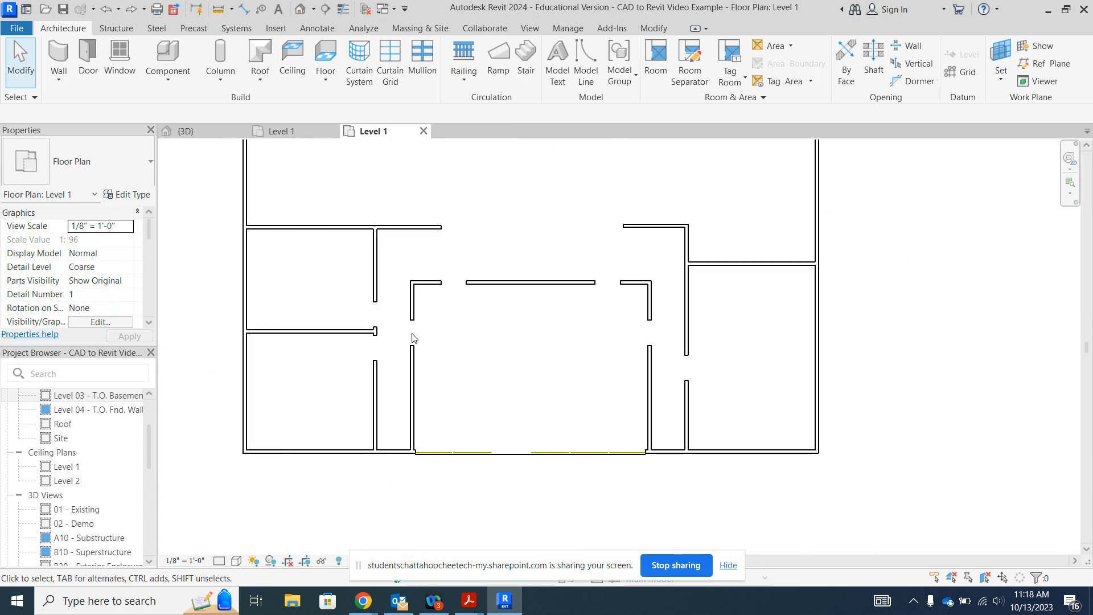
pyautogui.click(87, 61)
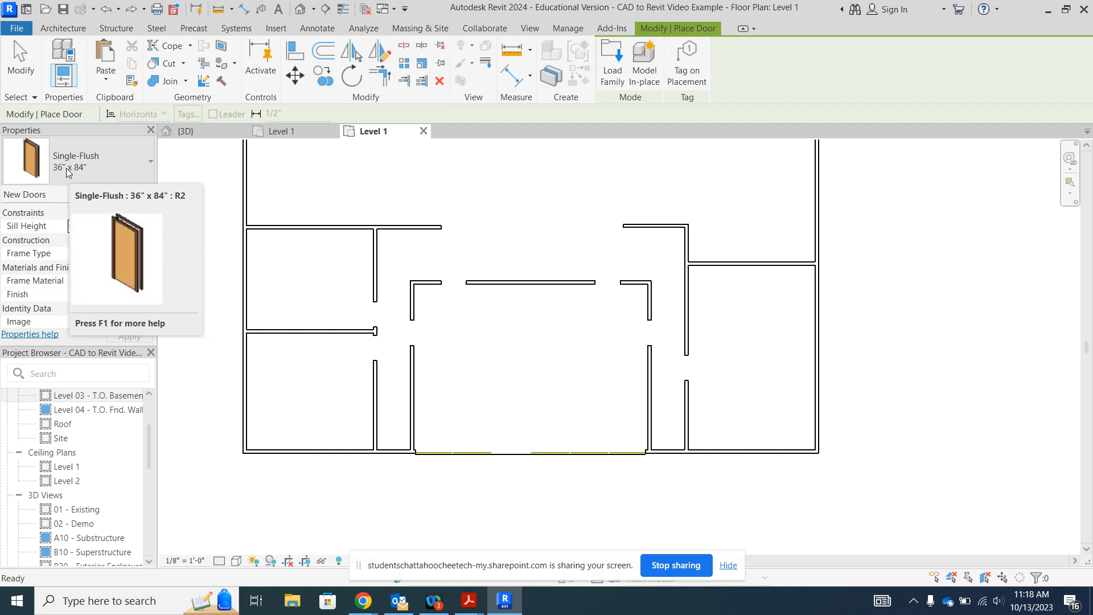
pyautogui.scroll(3, 354, 366)
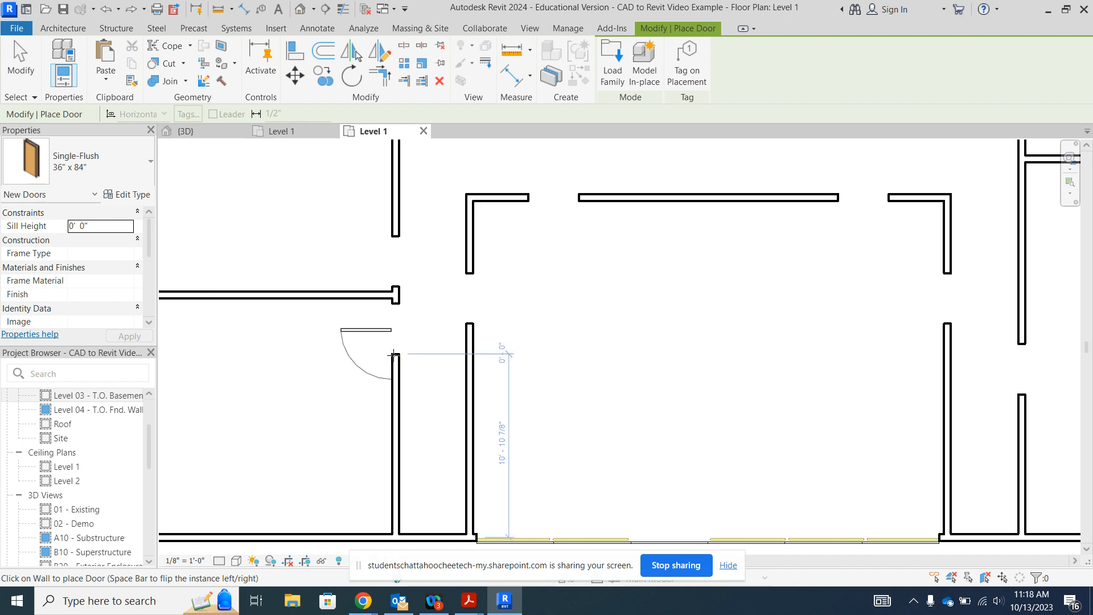
pyautogui.press('Escape')
# - Delete the short stub and lower segment of the west corridor wall, and extend its upper segment down to the south exterior wall
pyautogui.scroll(-2, 272, 295)
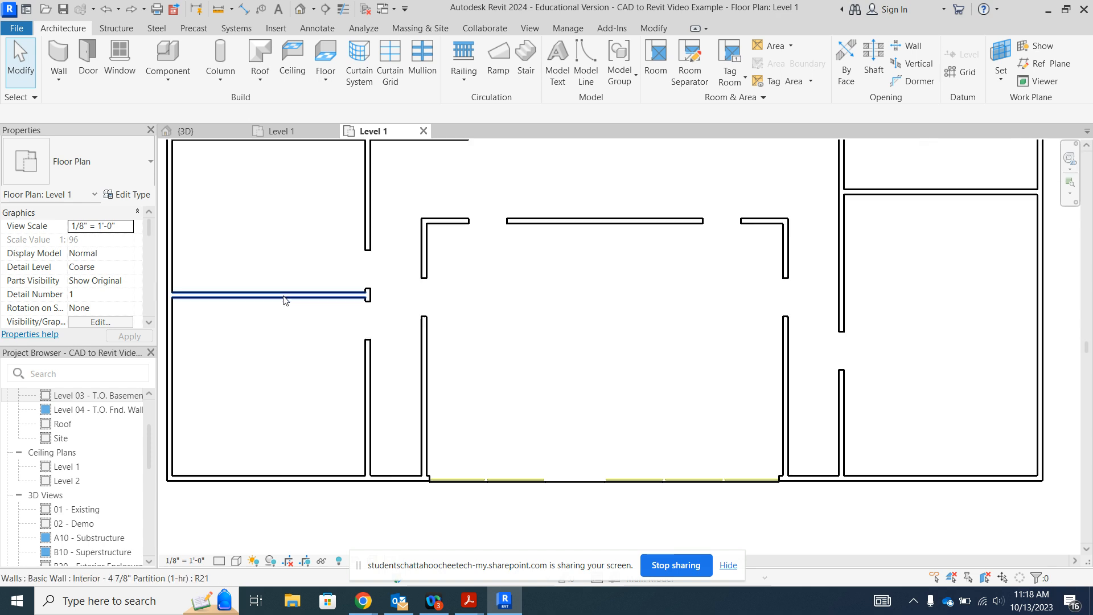
pyautogui.click(369, 296)
pyautogui.press('Delete')
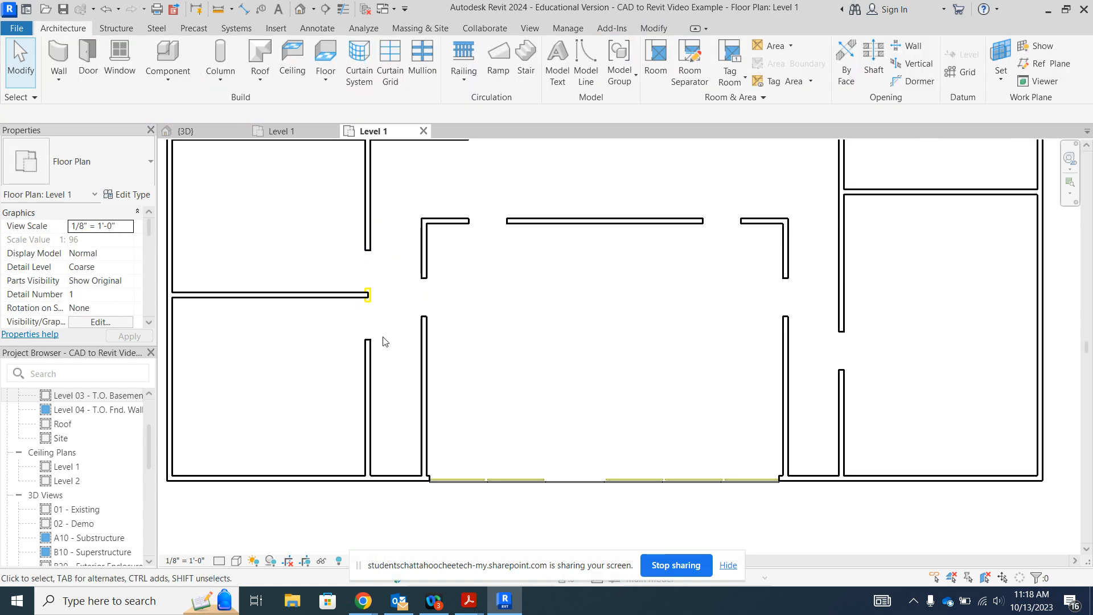
pyautogui.click(370, 347)
pyautogui.press('Delete')
pyautogui.click(366, 240)
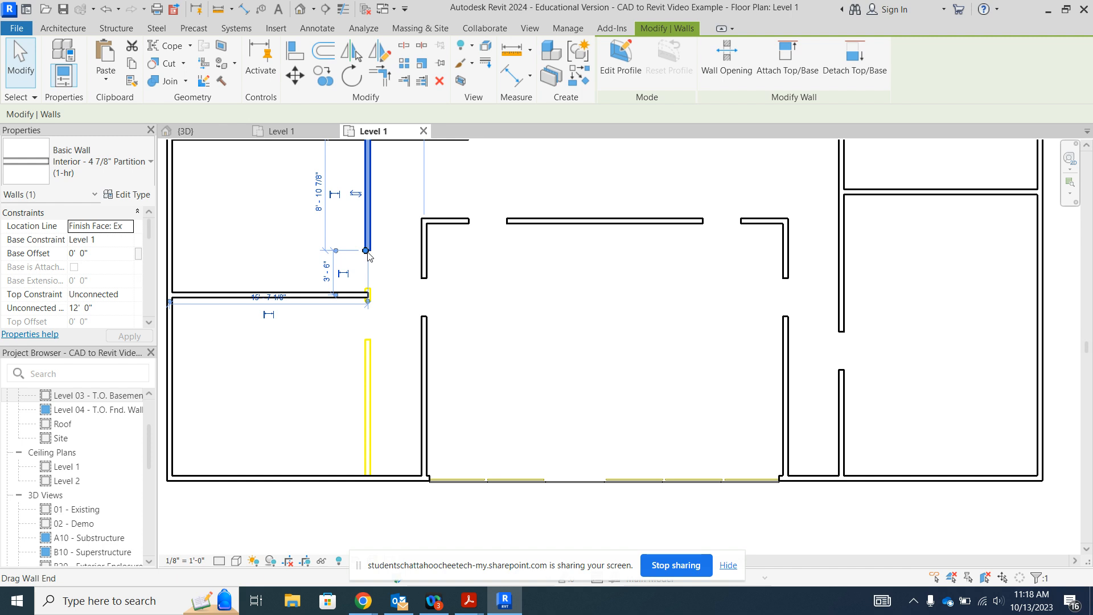
pyautogui.moveTo(366, 251); pyautogui.dragTo(365, 480)
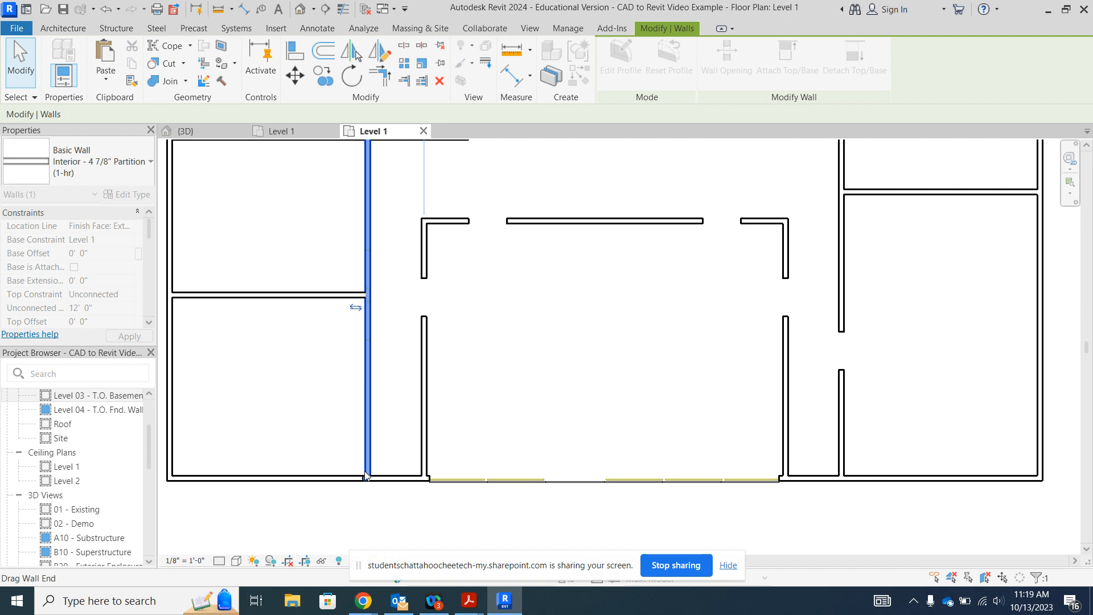
pyautogui.scroll(-2, 322, 322)
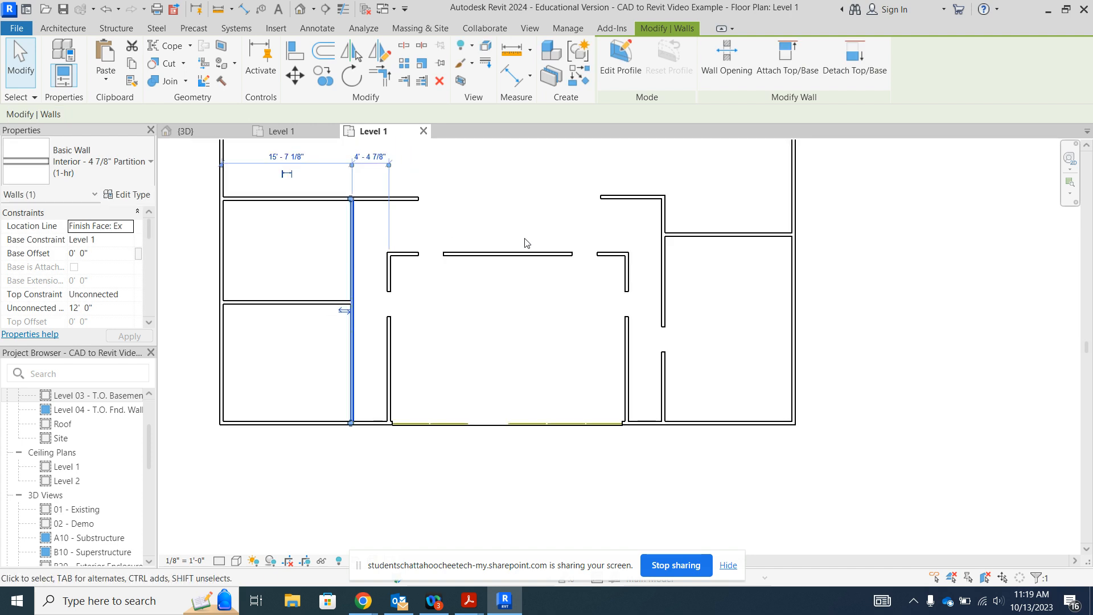
pyautogui.click(532, 225)
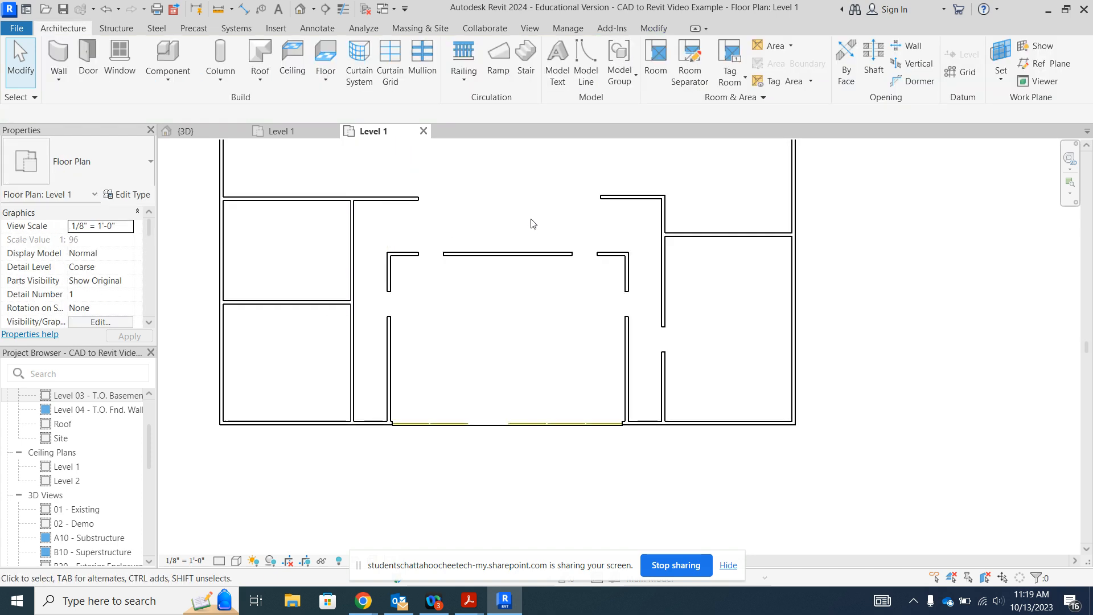
# - Delete the lower segment of the east corridor's outer wall and extend the upper segment down to the south exterior wall
pyautogui.click(663, 365)
pyautogui.press('Delete')
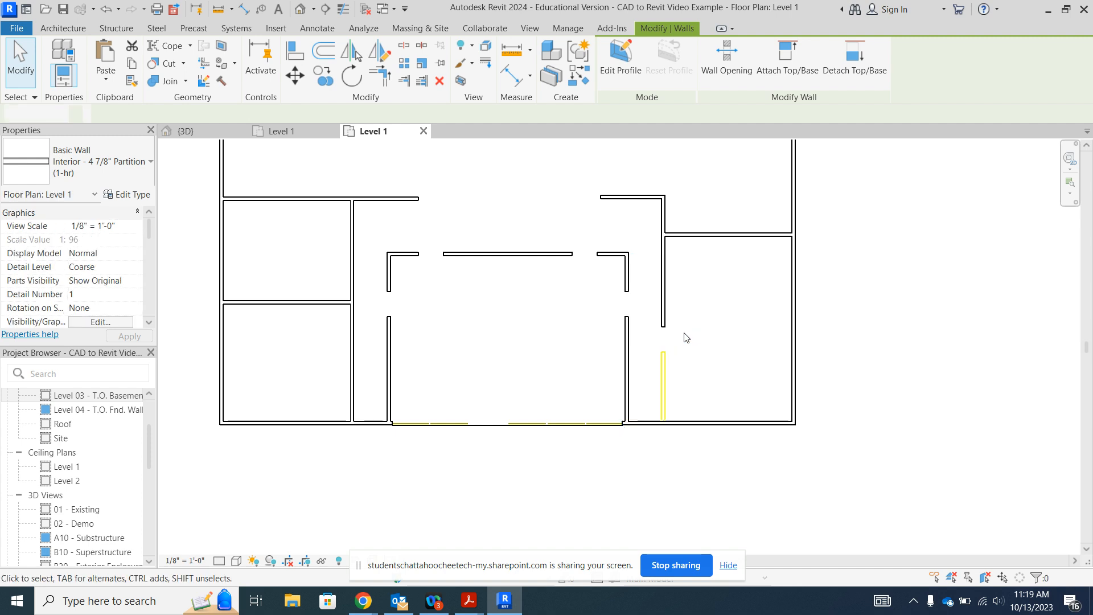
pyautogui.click(663, 319)
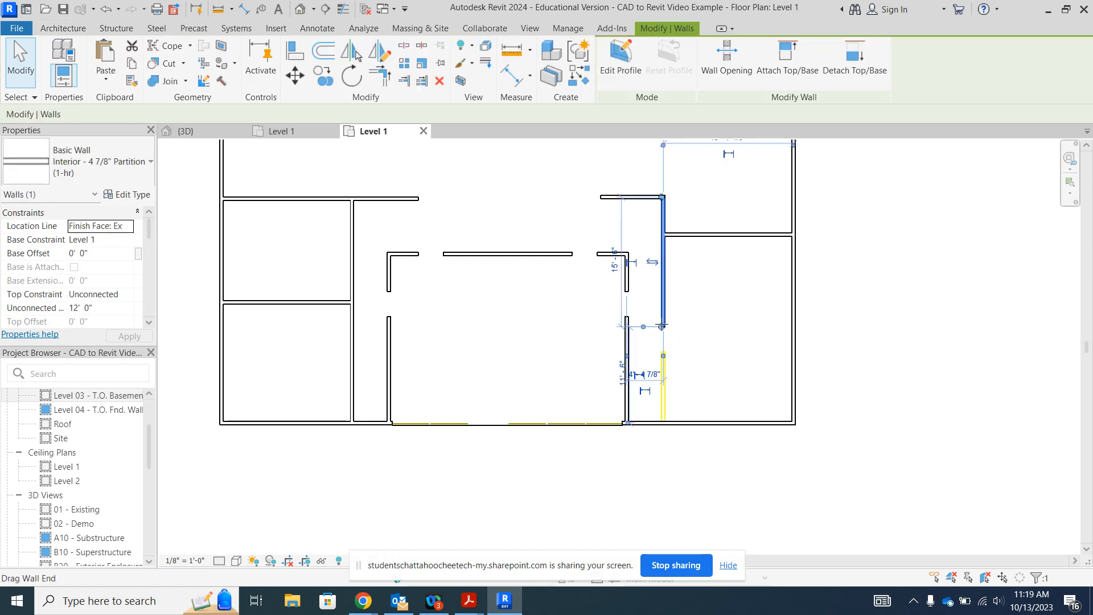
pyautogui.moveTo(662, 326); pyautogui.dragTo(663, 423)
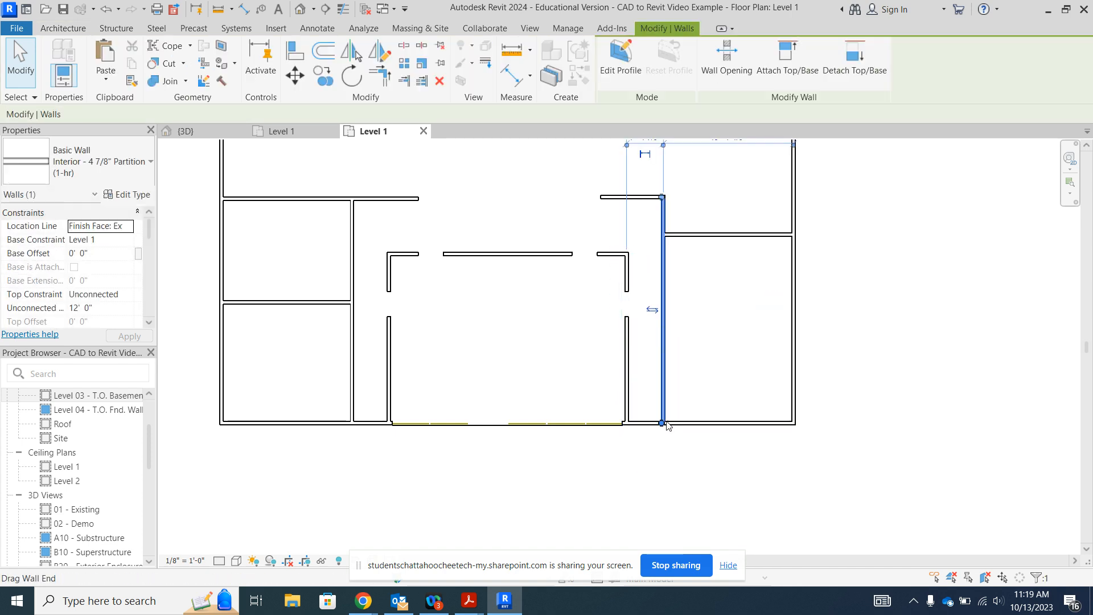
pyautogui.click(675, 475)
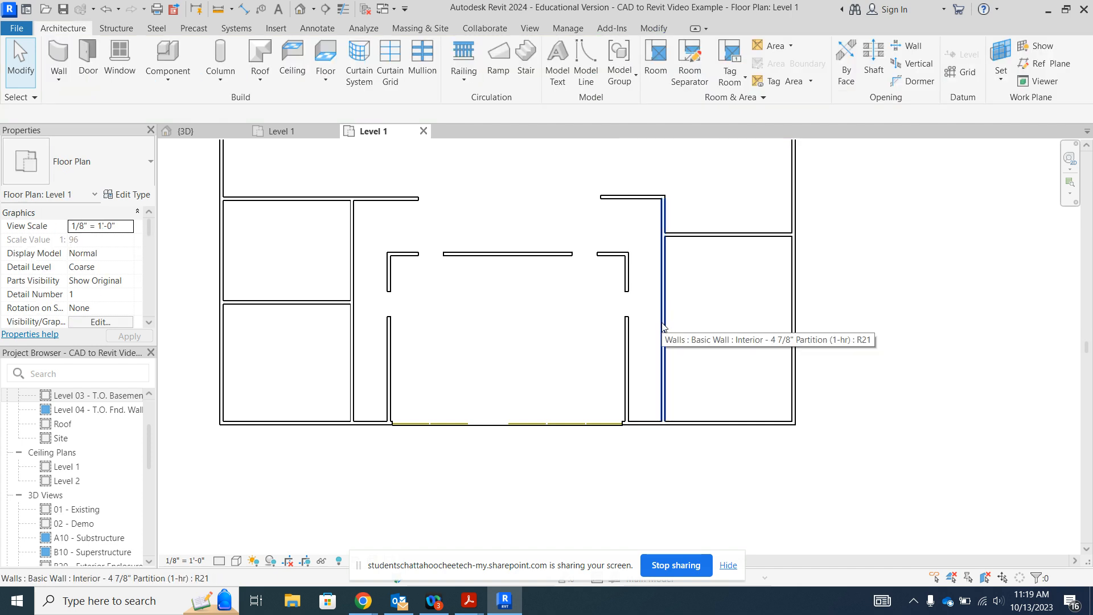
# - Delete the short upper segment of the central room's west wall and extend the lower segment up to the room's northwest corner
pyautogui.scroll(2, 402, 223)
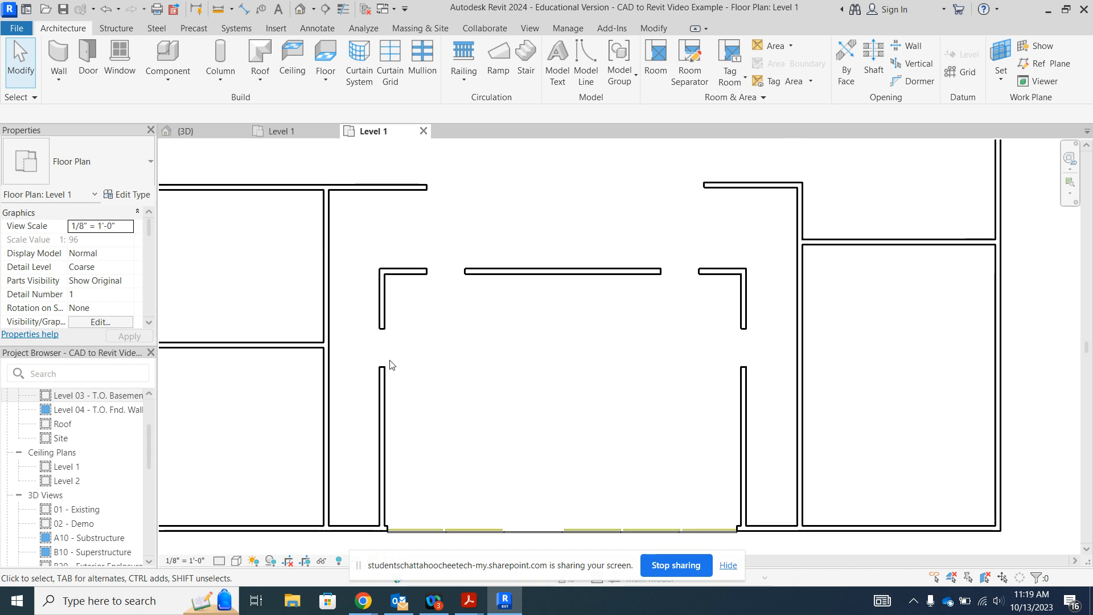
pyautogui.click(383, 318)
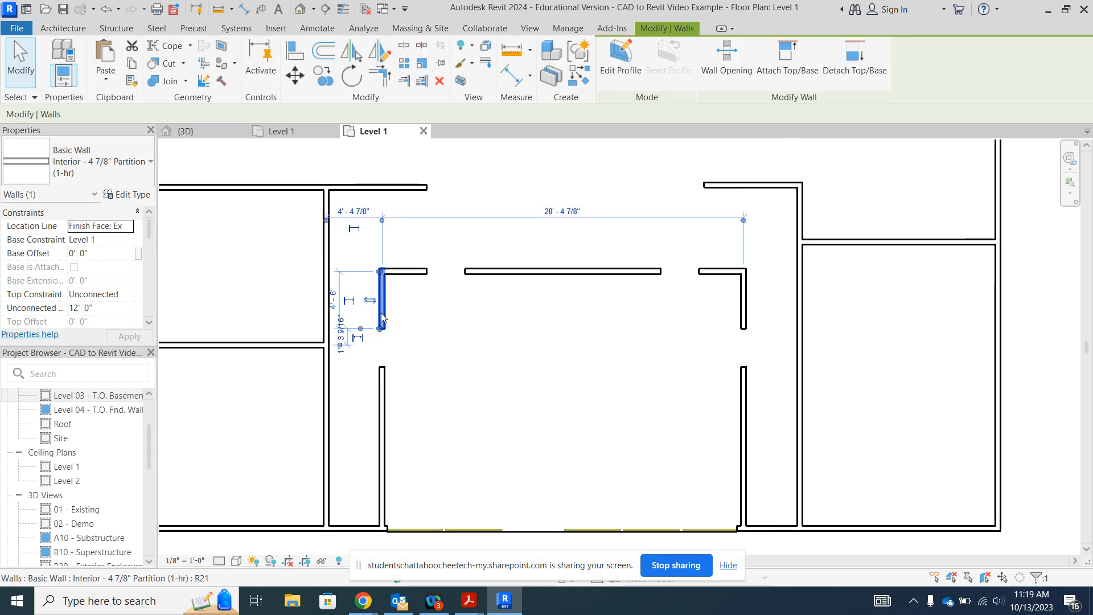
pyautogui.press('Delete')
pyautogui.click(383, 377)
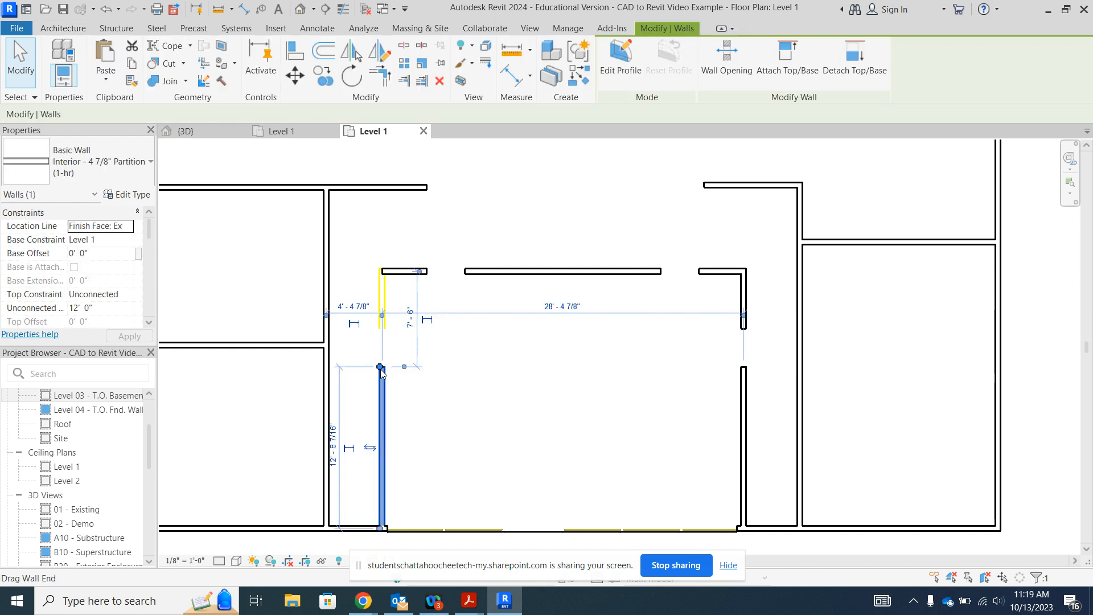
pyautogui.moveTo(380, 367); pyautogui.dragTo(381, 271)
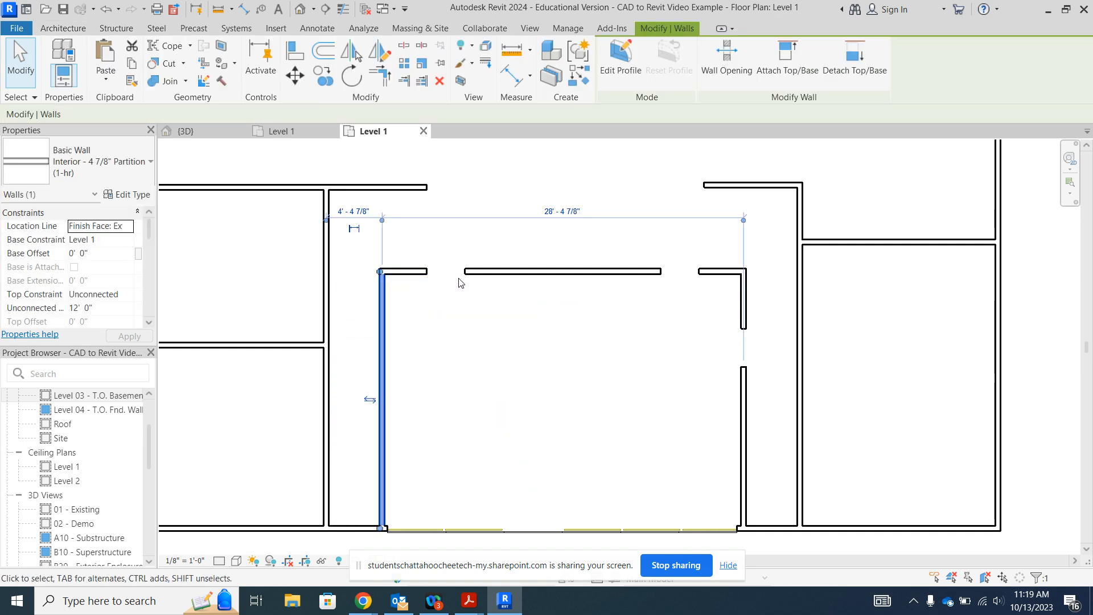
# - Delete the middle and east segments of the central room's north wall and extend the west segment across to the east wall
pyautogui.click(493, 272)
pyautogui.press('Delete')
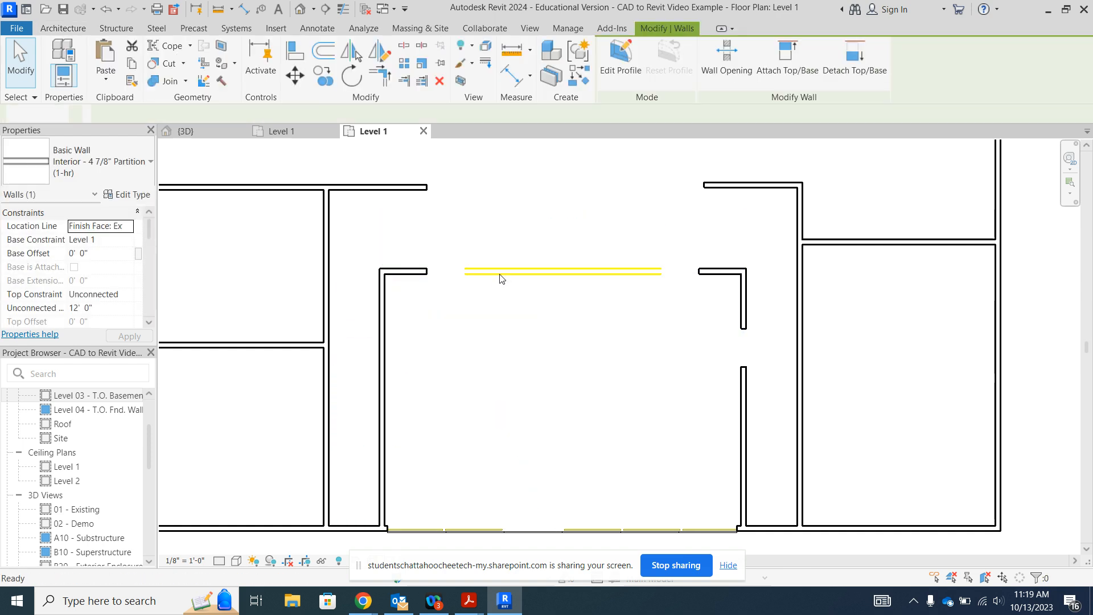
pyautogui.click(703, 271)
pyautogui.press('Delete')
pyautogui.click(424, 272)
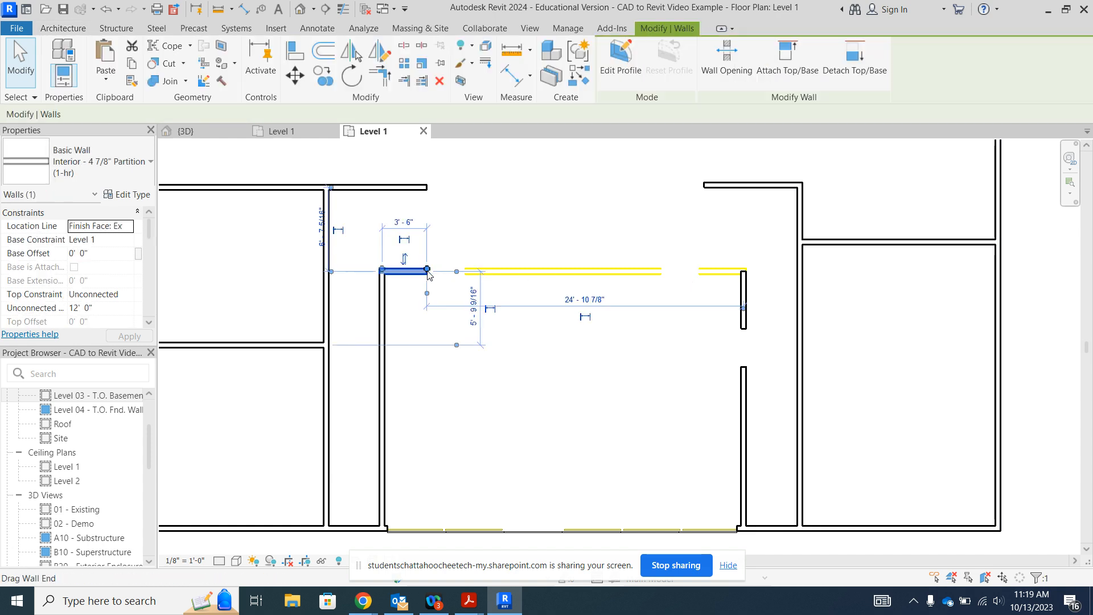
pyautogui.moveTo(427, 270); pyautogui.dragTo(743, 269)
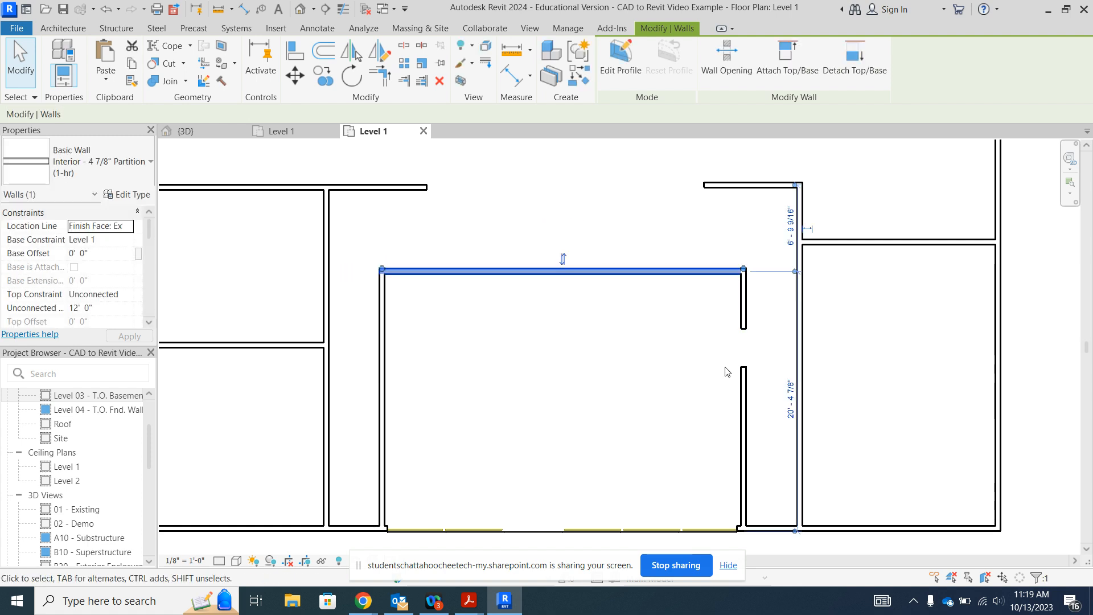
# - Delete the short upper segment of the central room's east wall and extend the lower segment up to the northeast corner
pyautogui.click(745, 321)
pyautogui.press('Delete')
pyautogui.click(745, 377)
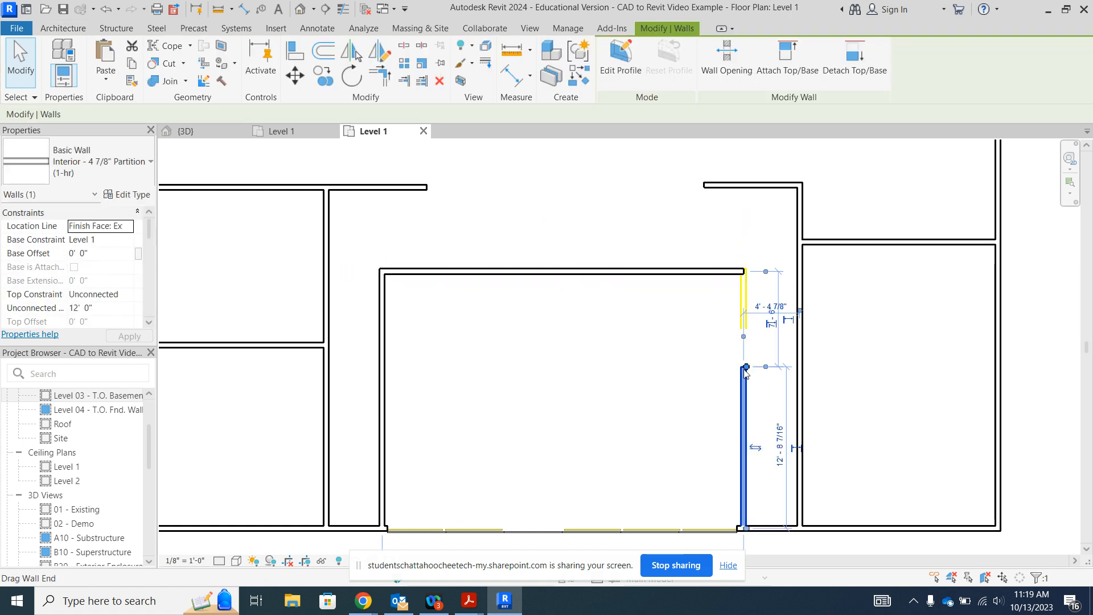
pyautogui.moveTo(747, 366); pyautogui.dragTo(746, 271)
pyautogui.click(658, 351)
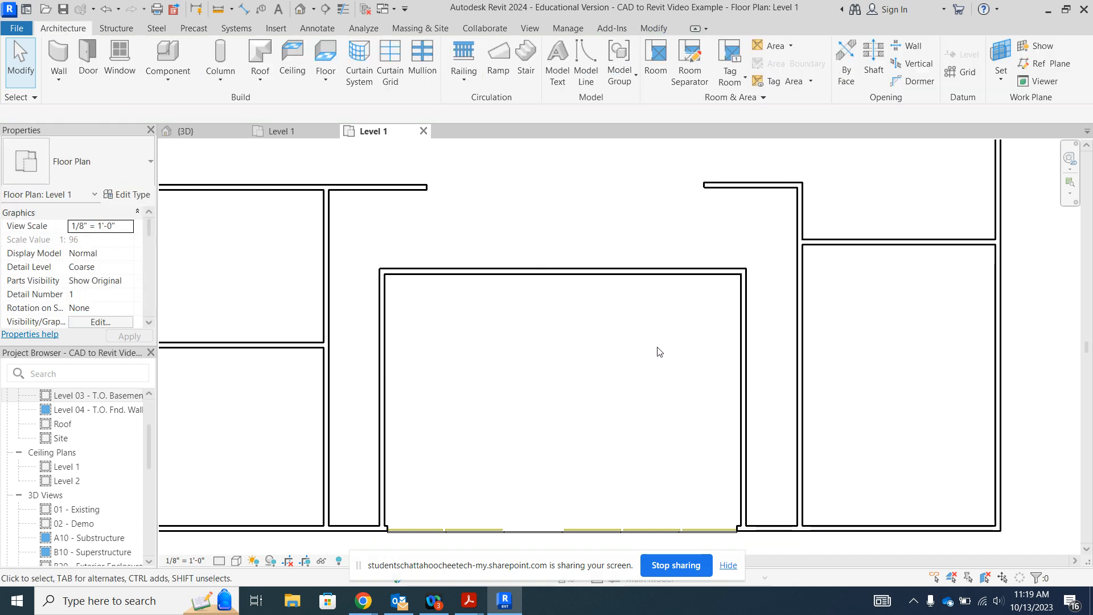
# - Set the Level 1 plan's visual style to Wireframe and inspect the door-opening marks inside the corridor walls
pyautogui.scroll(-2, 659, 350)
pyautogui.scroll(-1, 601, 350)
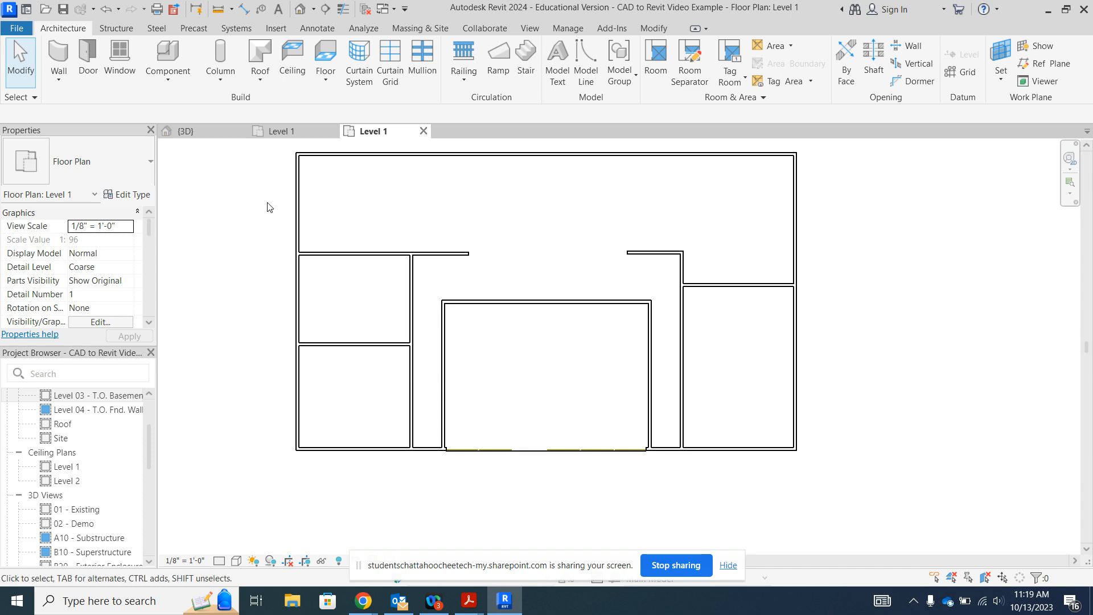
pyautogui.scroll(5, 421, 347)
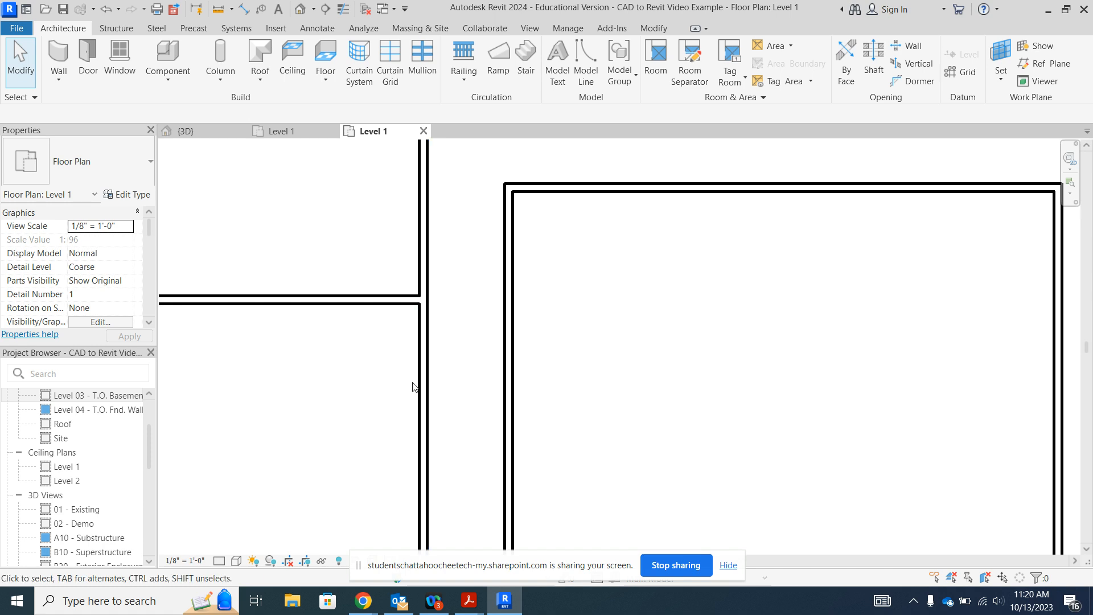
pyautogui.click(237, 561)
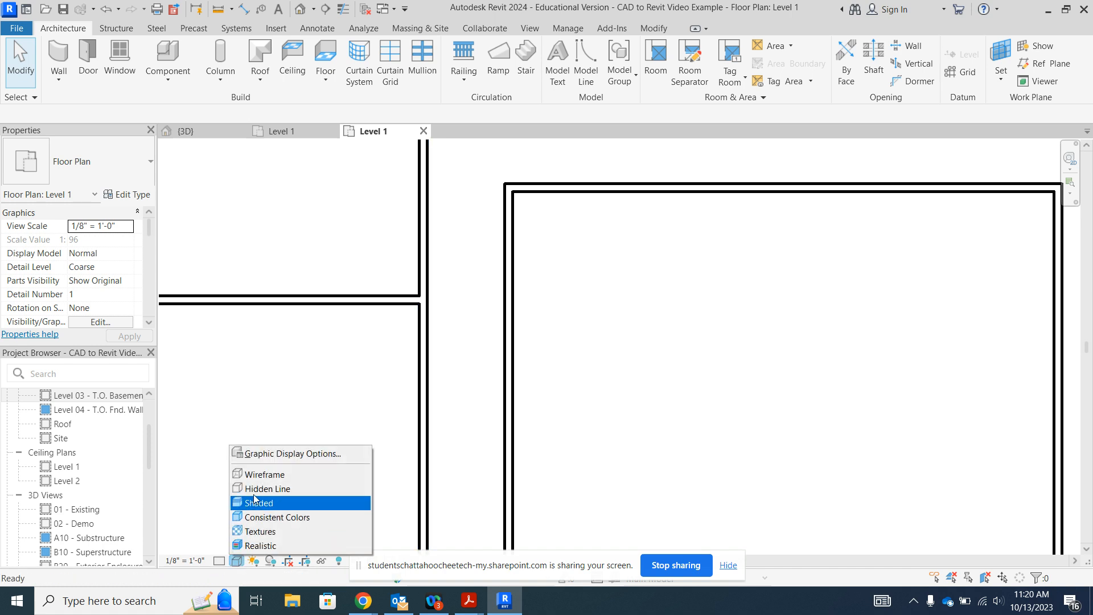
pyautogui.click(260, 474)
pyautogui.scroll(3, 413, 329)
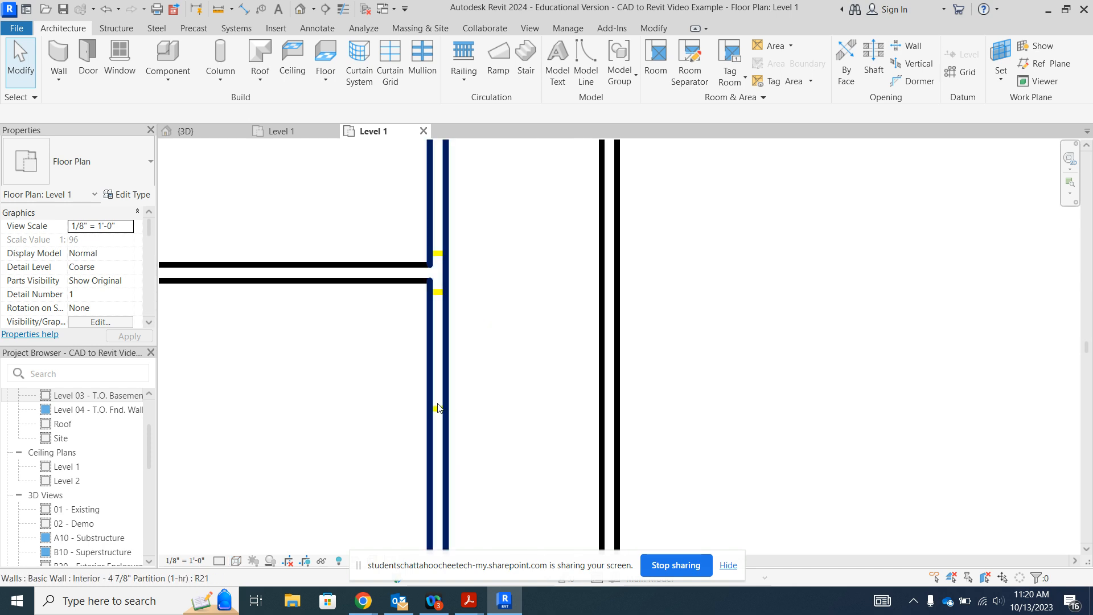
pyautogui.scroll(-2, 401, 393)
pyautogui.scroll(-1, 455, 323)
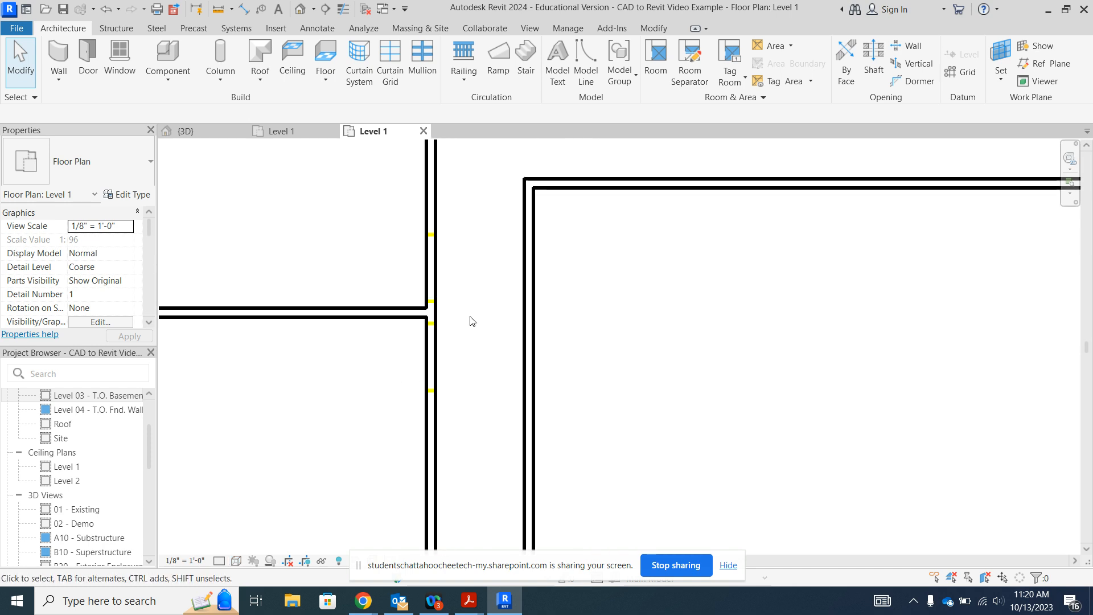
pyautogui.scroll(-2, 442, 318)
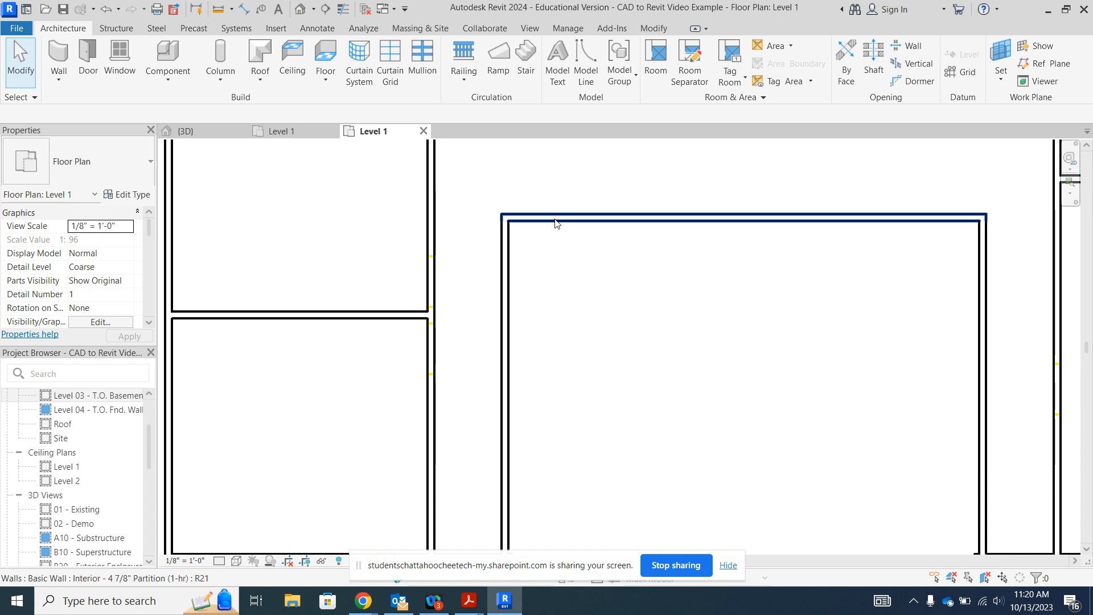
pyautogui.scroll(-2, 921, 222)
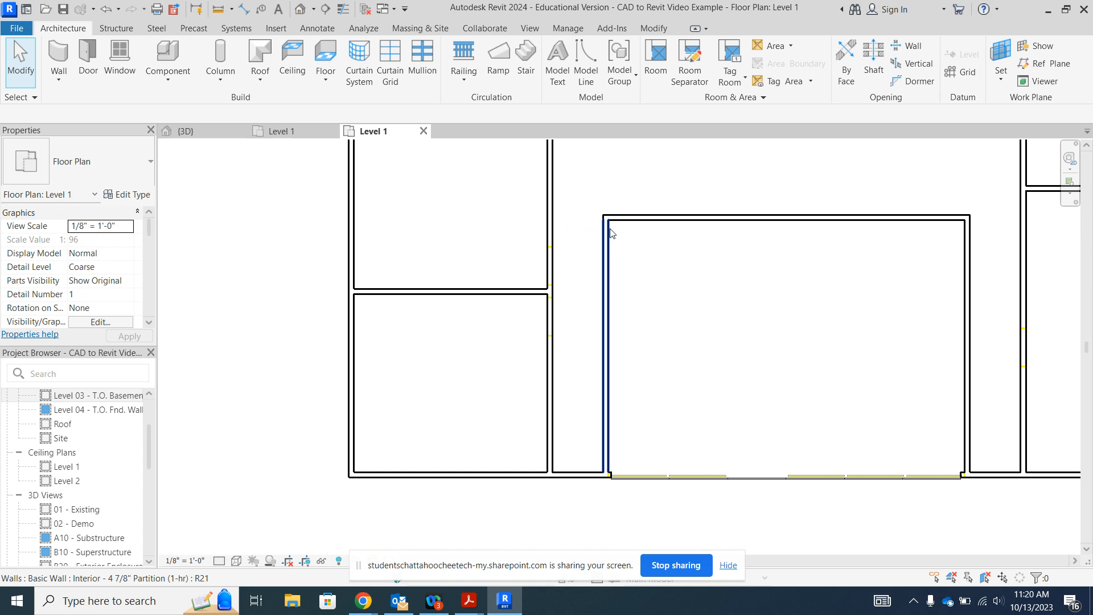
# - Place two Single-Flush 36" x 84" doors in the west corridor wall, centred about 1'-11" south and 2'-0" north of the dividing partition
pyautogui.scroll(2, 610, 228)
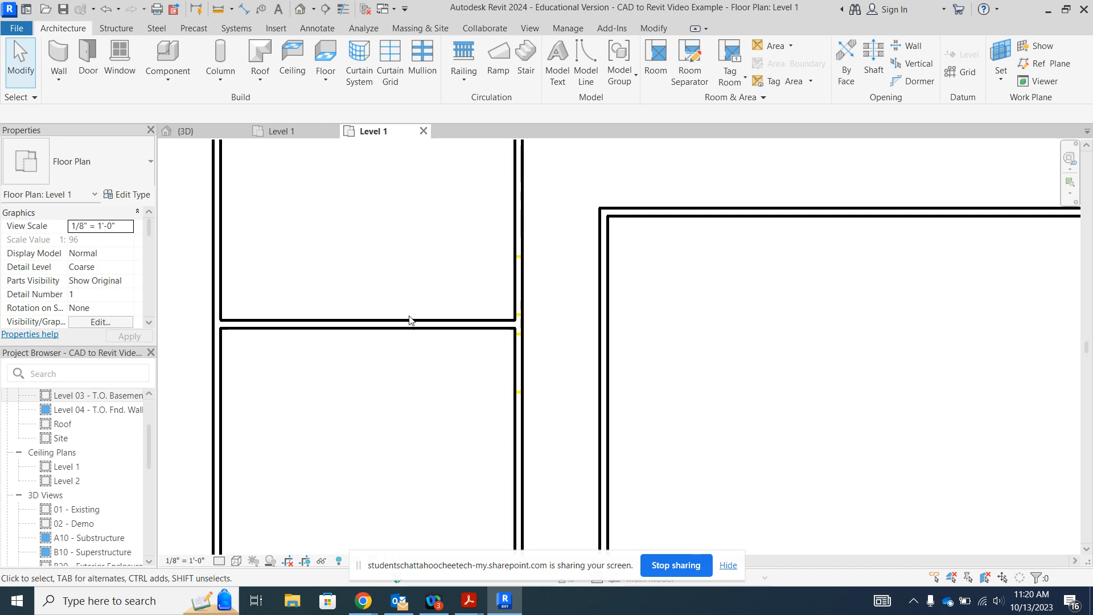
pyautogui.scroll(-1, 343, 343)
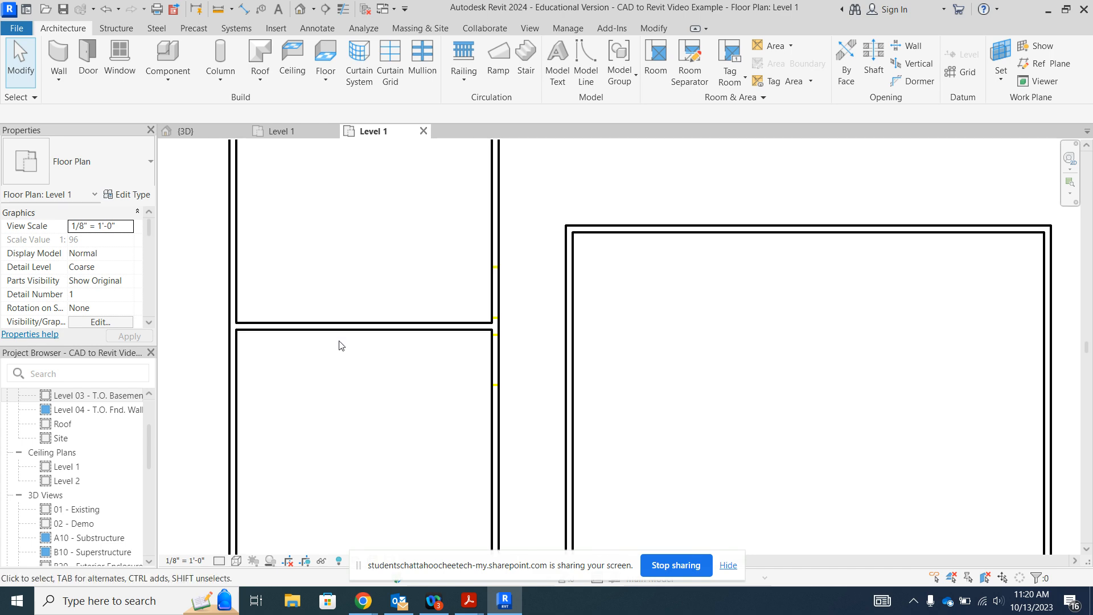
pyautogui.click(64, 59)
pyautogui.click(68, 25)
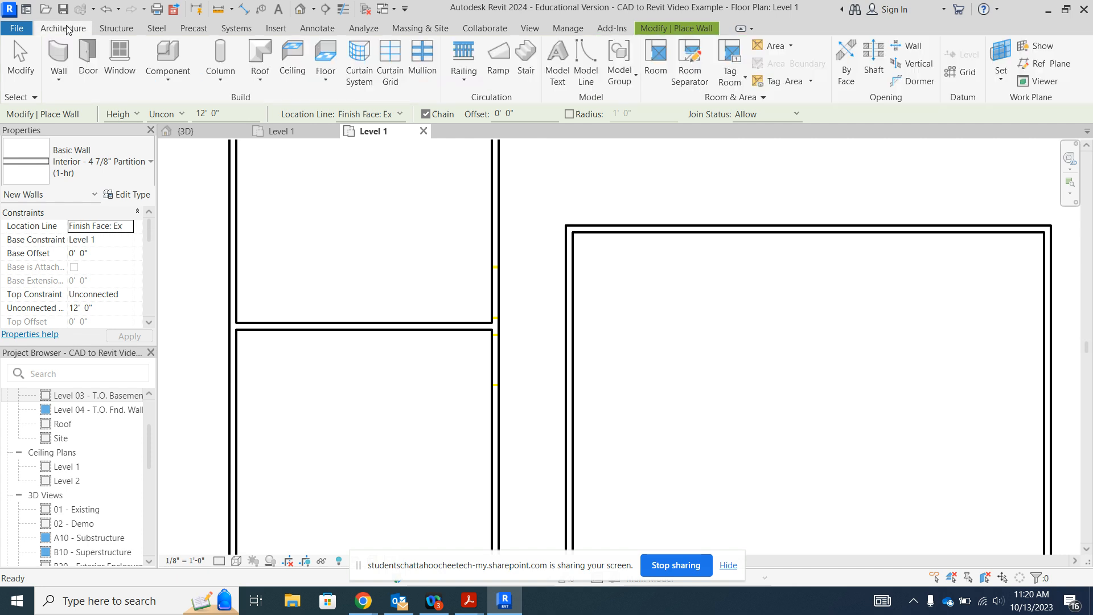
pyautogui.click(87, 57)
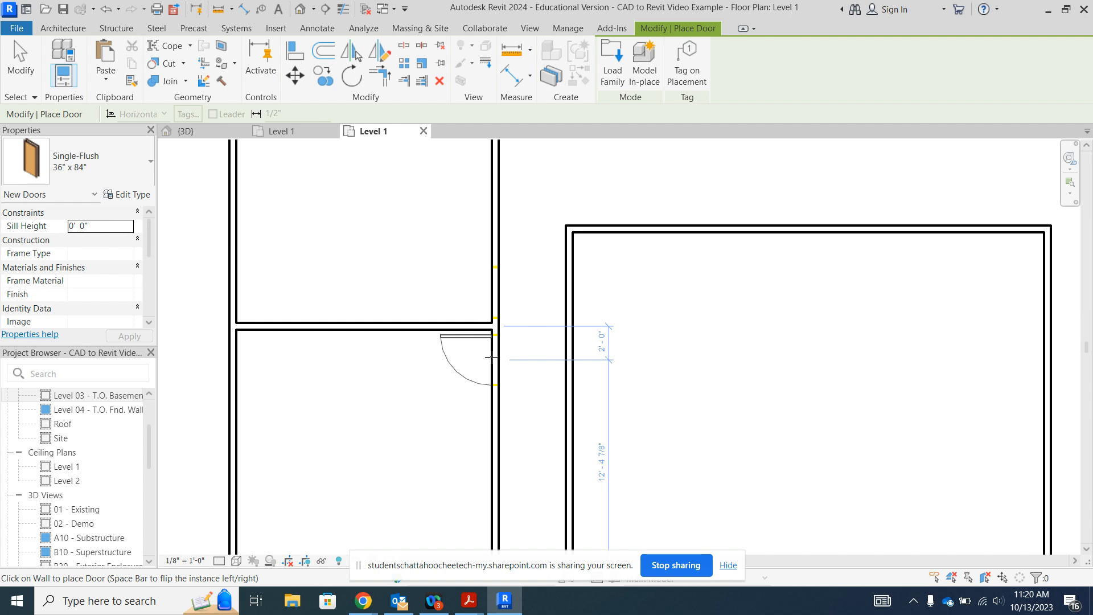
pyautogui.scroll(2, 493, 357)
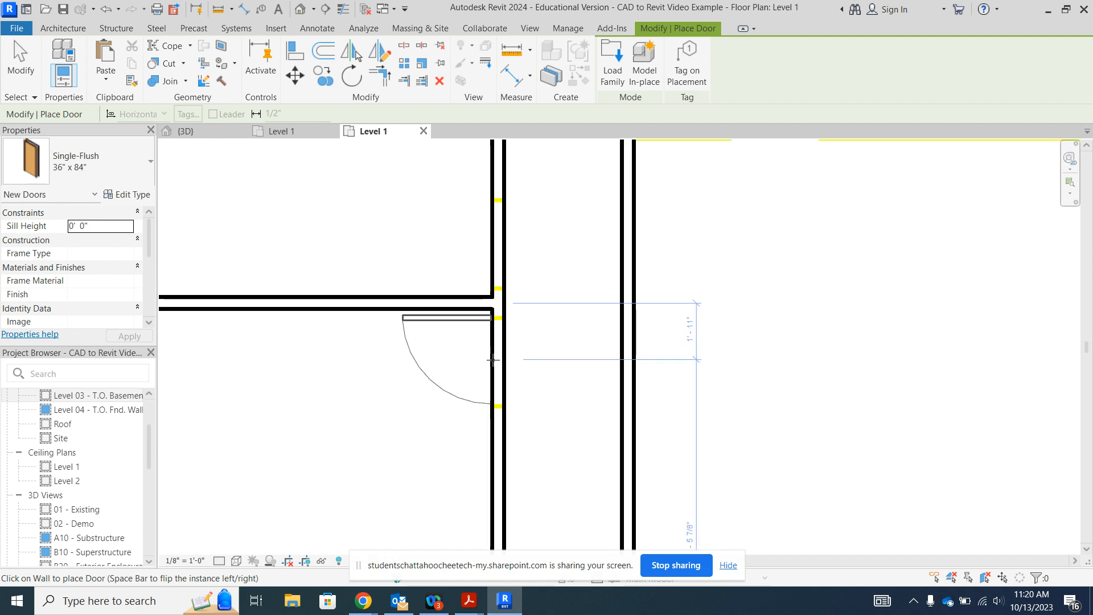
pyautogui.click(493, 360)
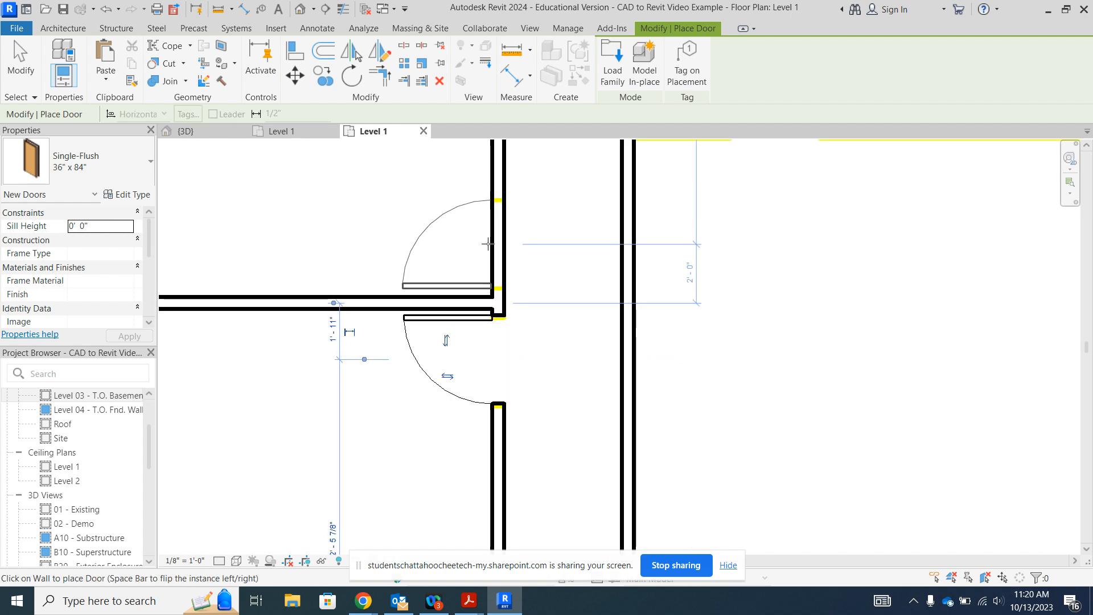
pyautogui.scroll(-3, 268, 295)
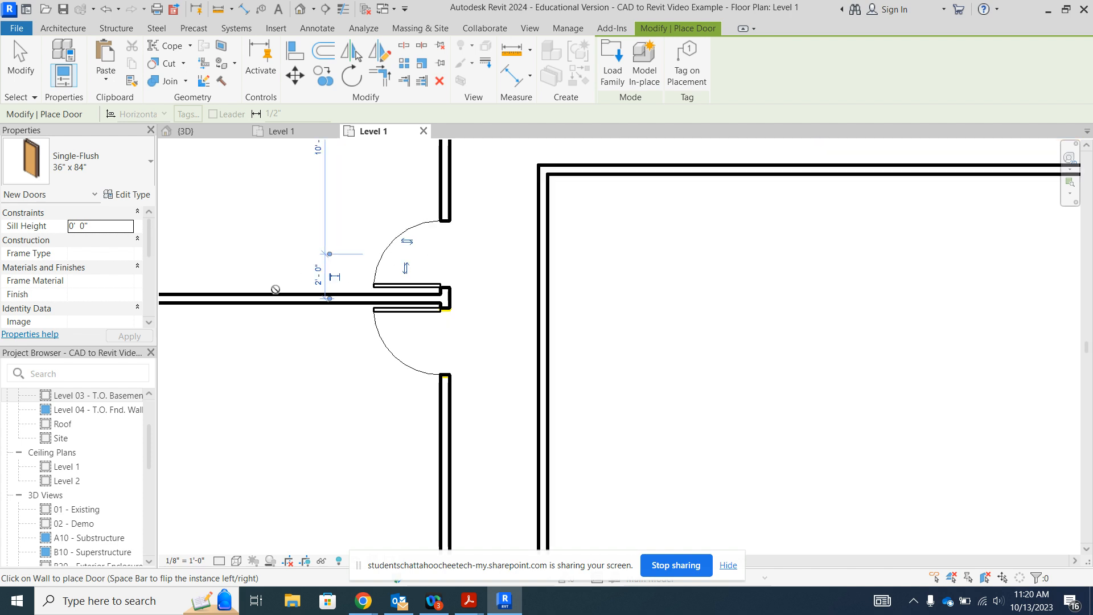
pyautogui.scroll(5, 734, 370)
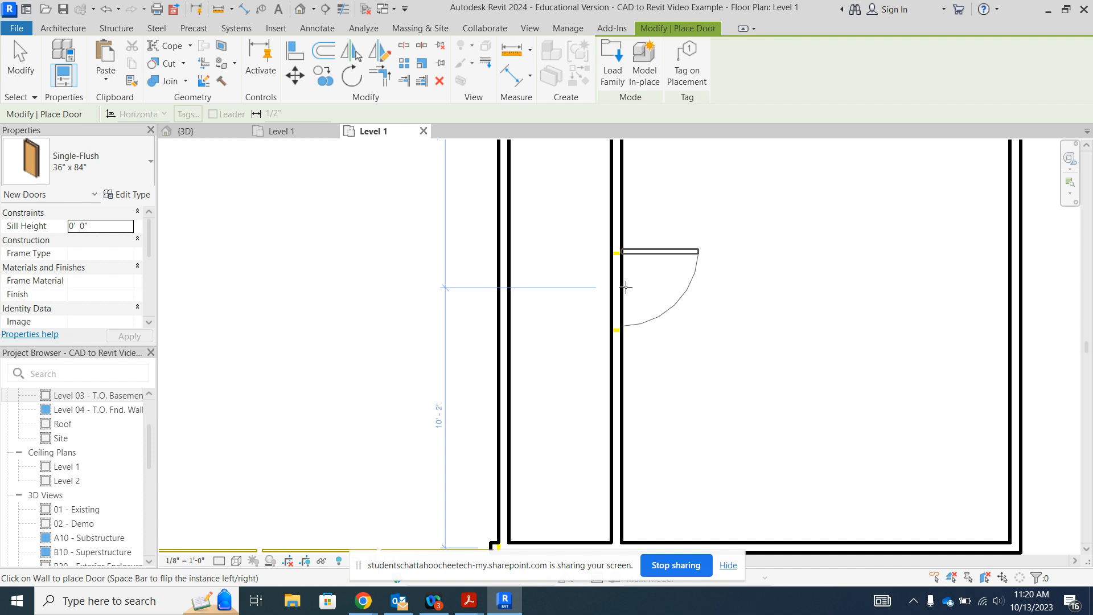
pyautogui.scroll(-3, 626, 287)
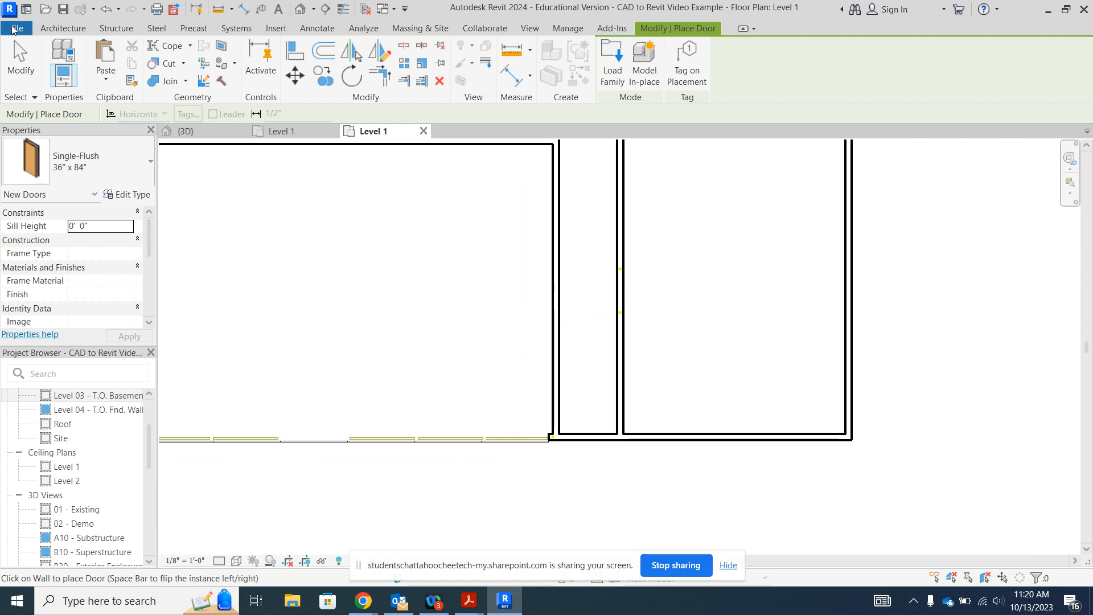
pyautogui.press('Escape')
# - Make the imported CAD plan's A-DOOR layer visible in the Level 1 floor plan's visibility overrides
pyautogui.scroll(-2, 666, 358)
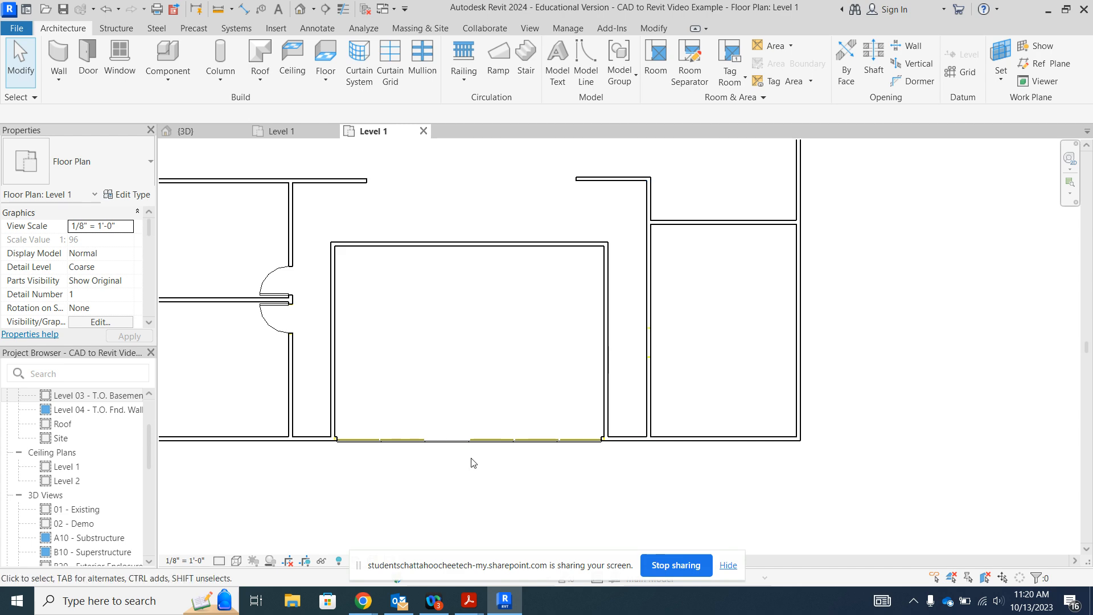
pyautogui.click(94, 321)
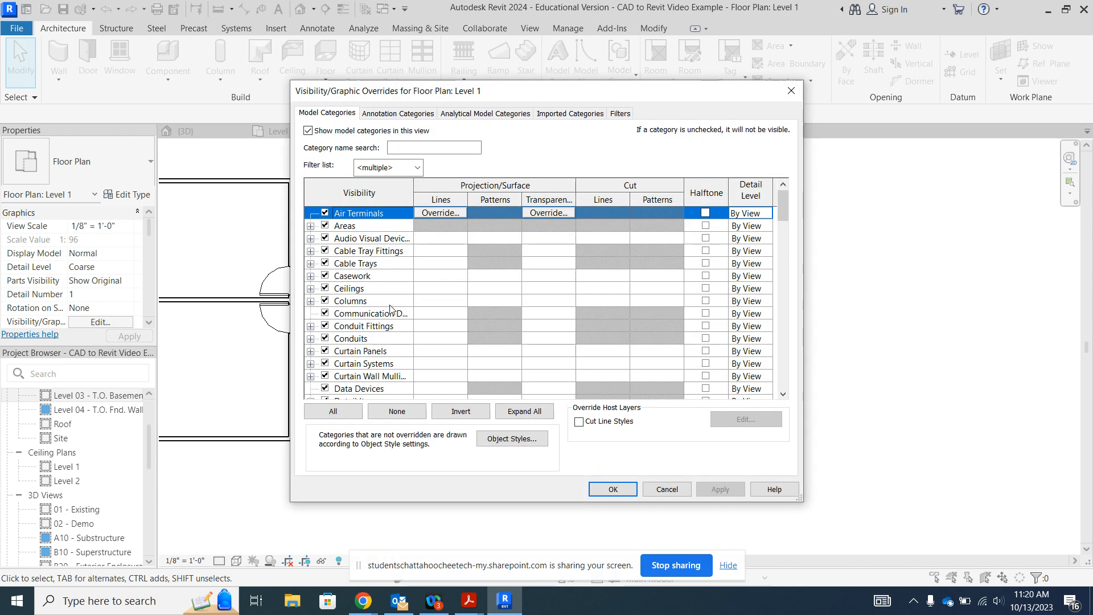
pyautogui.click(561, 117)
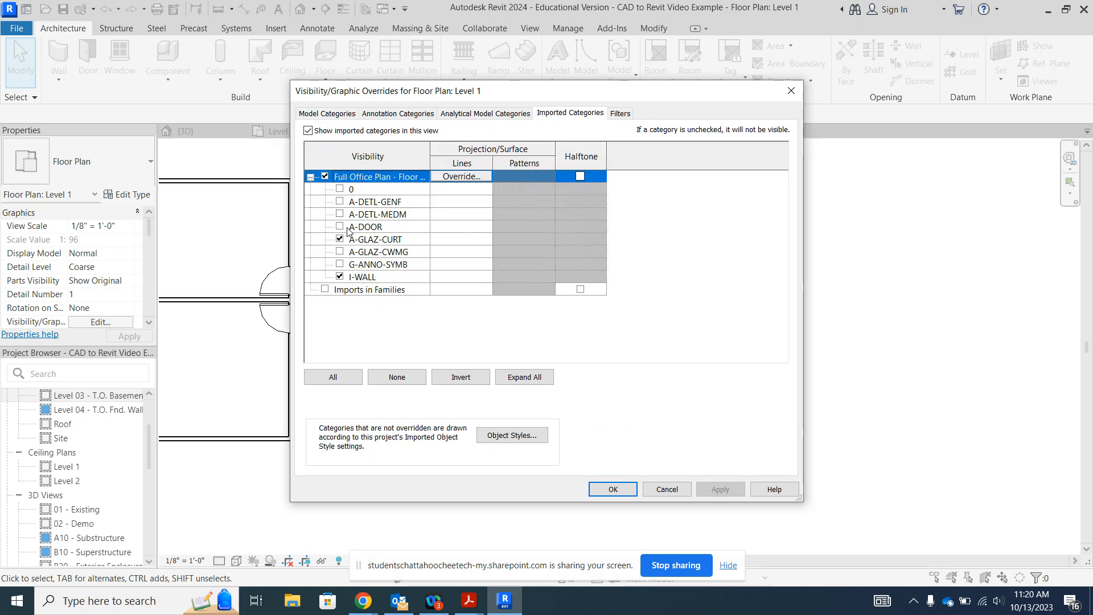
pyautogui.click(341, 228)
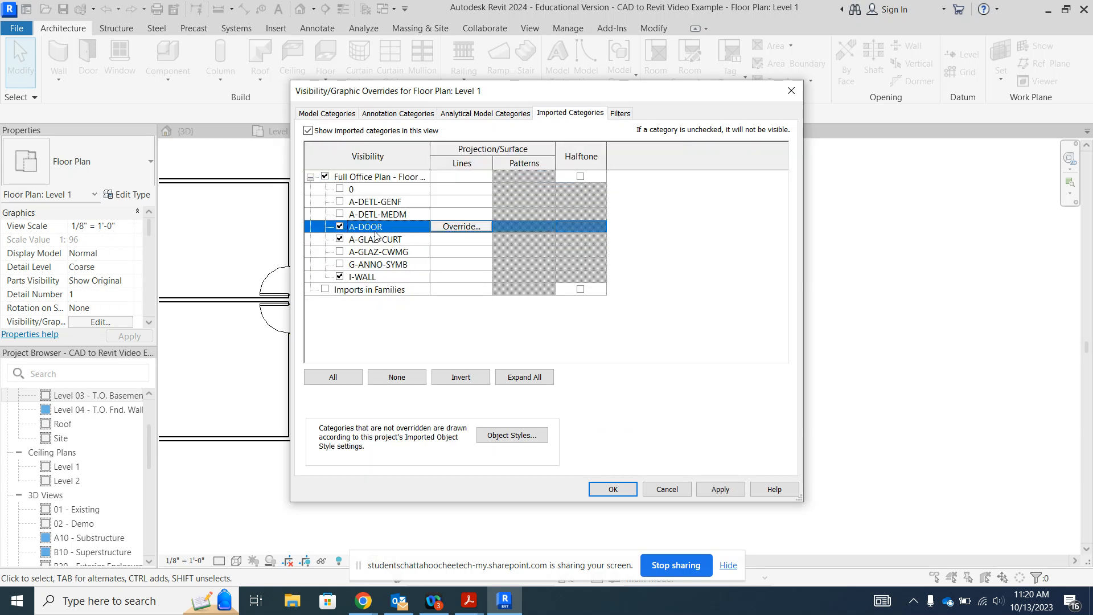
pyautogui.click(613, 490)
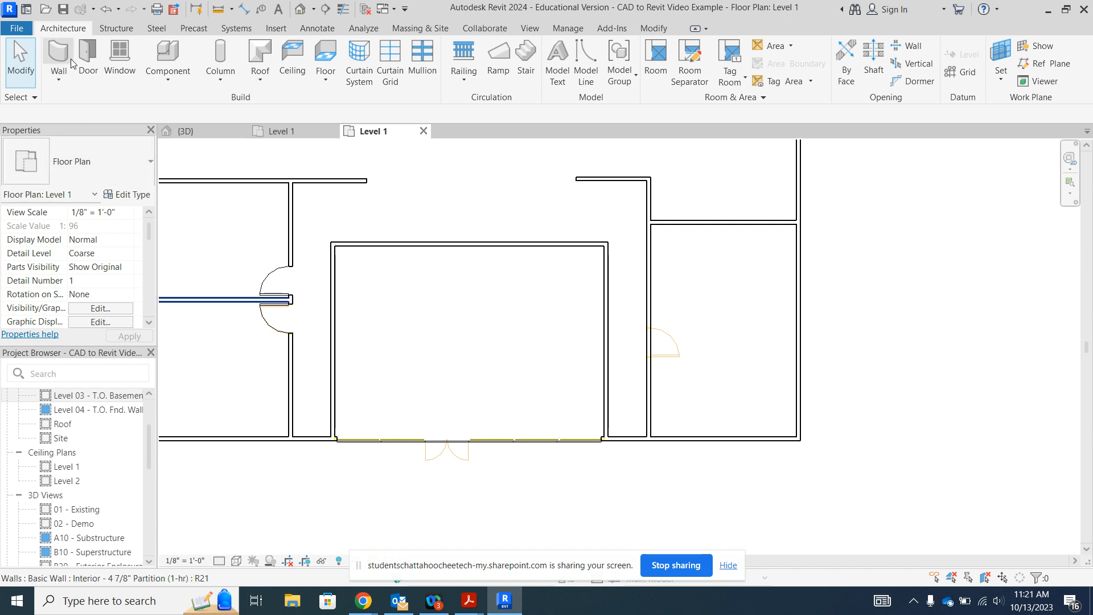
# - Place a Single-Flush 36" x 84" door over the CAD door in the east corridor wall, about 10'-0" from the south wall
pyautogui.click(84, 54)
pyautogui.scroll(2, 685, 341)
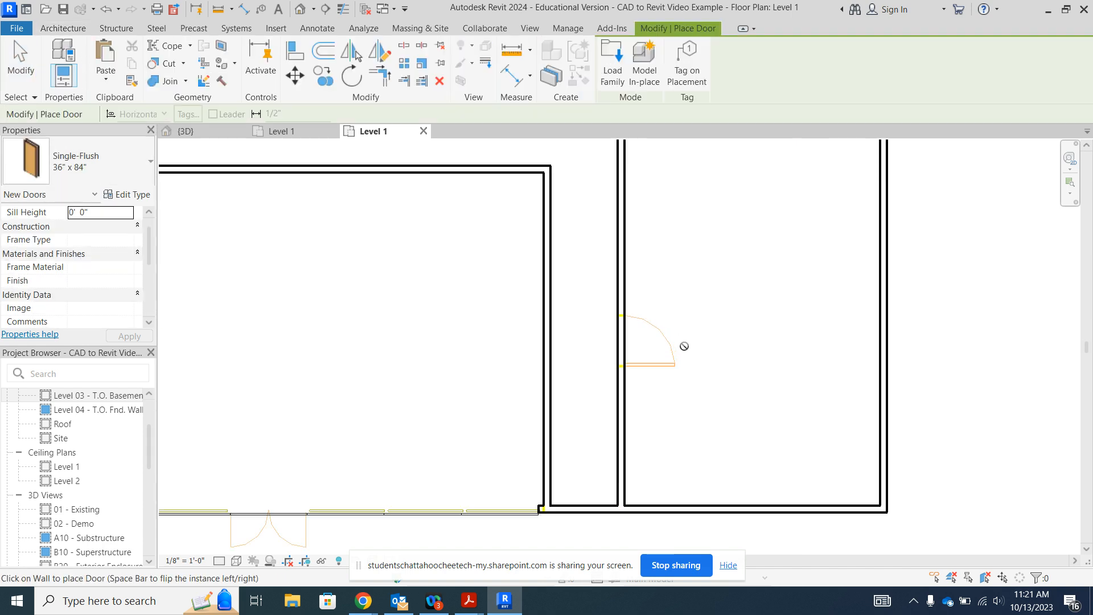
pyautogui.click(60, 165)
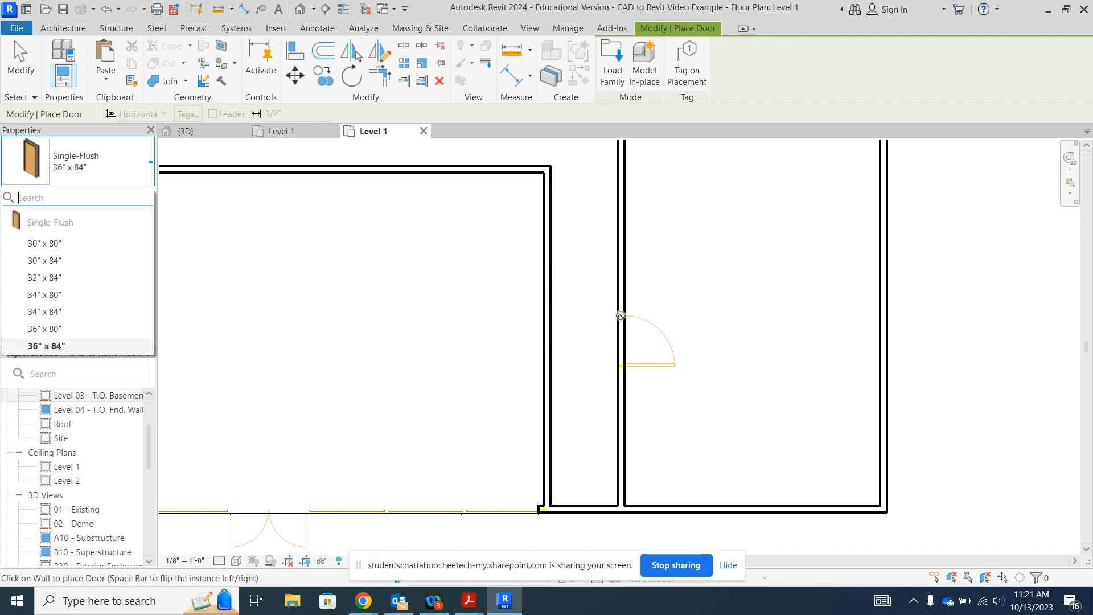
pyautogui.click(46, 346)
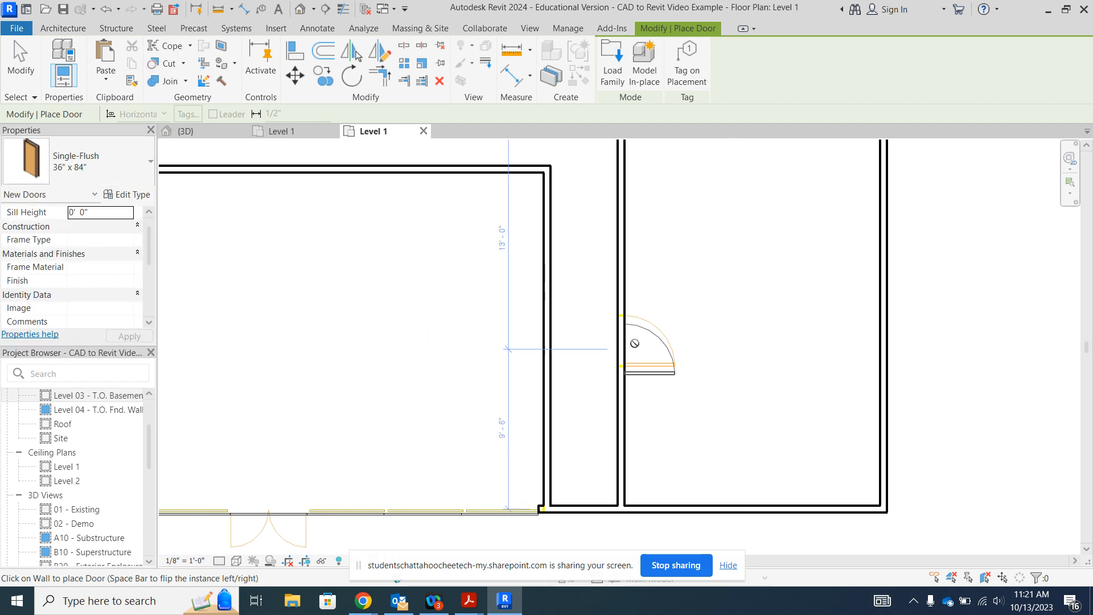
pyautogui.scroll(-3, 625, 340)
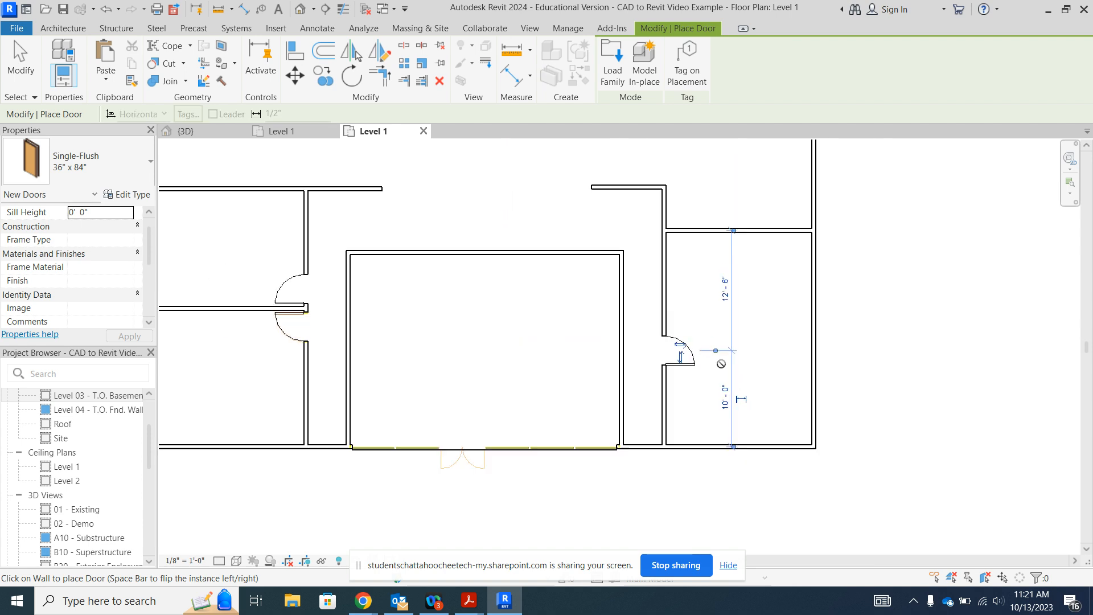
pyautogui.click(20, 62)
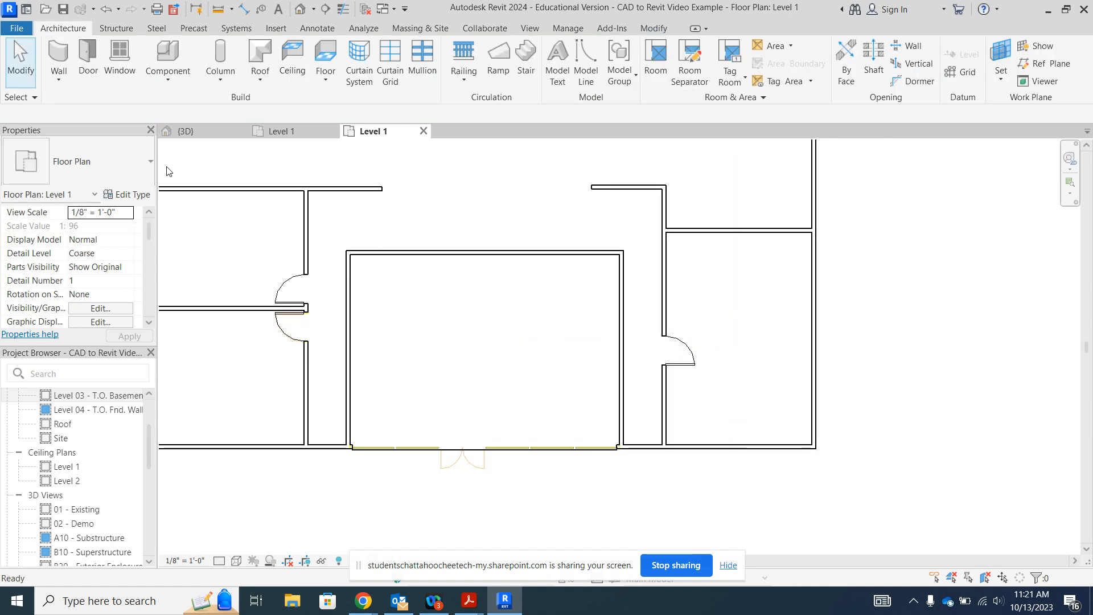
# - Try to load the Door-Opening family from the Doors library folder as a component
pyautogui.scroll(2, 378, 285)
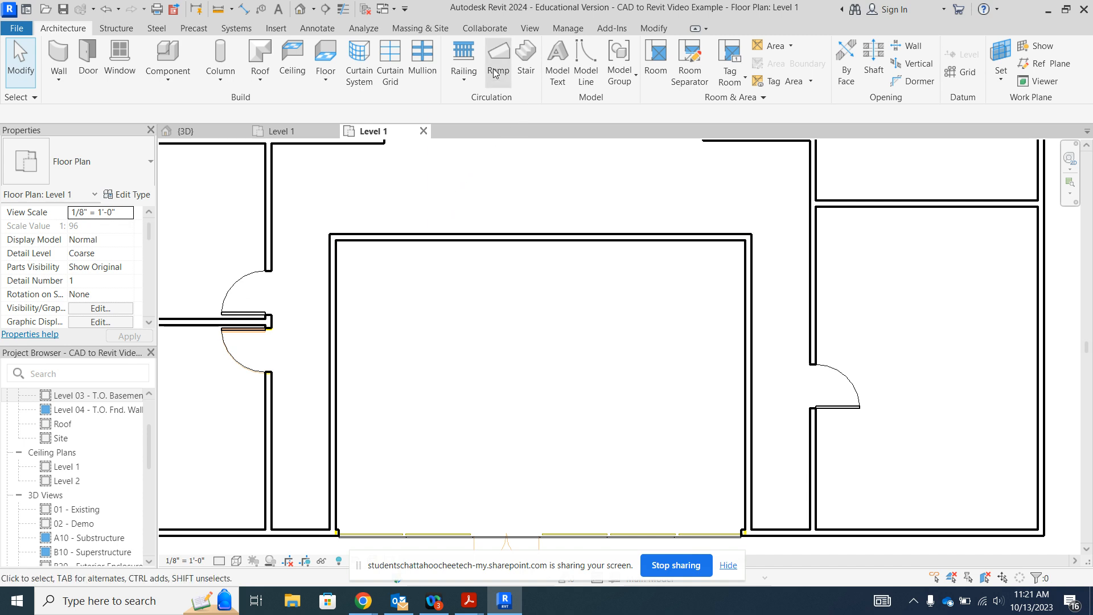
pyautogui.click(160, 50)
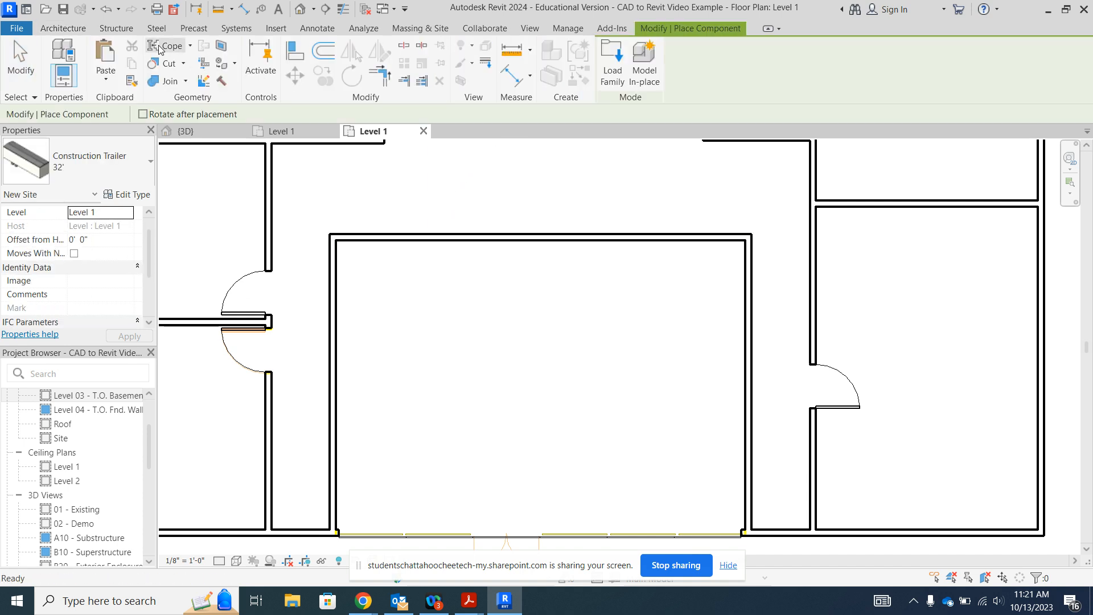
pyautogui.click(614, 66)
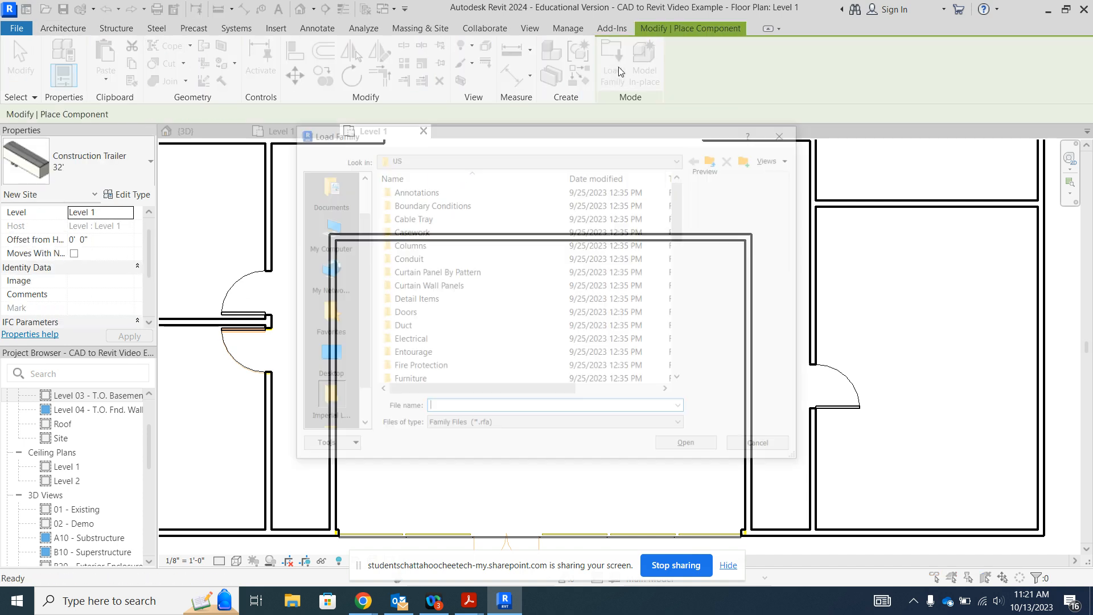
pyautogui.doubleClick(417, 315)
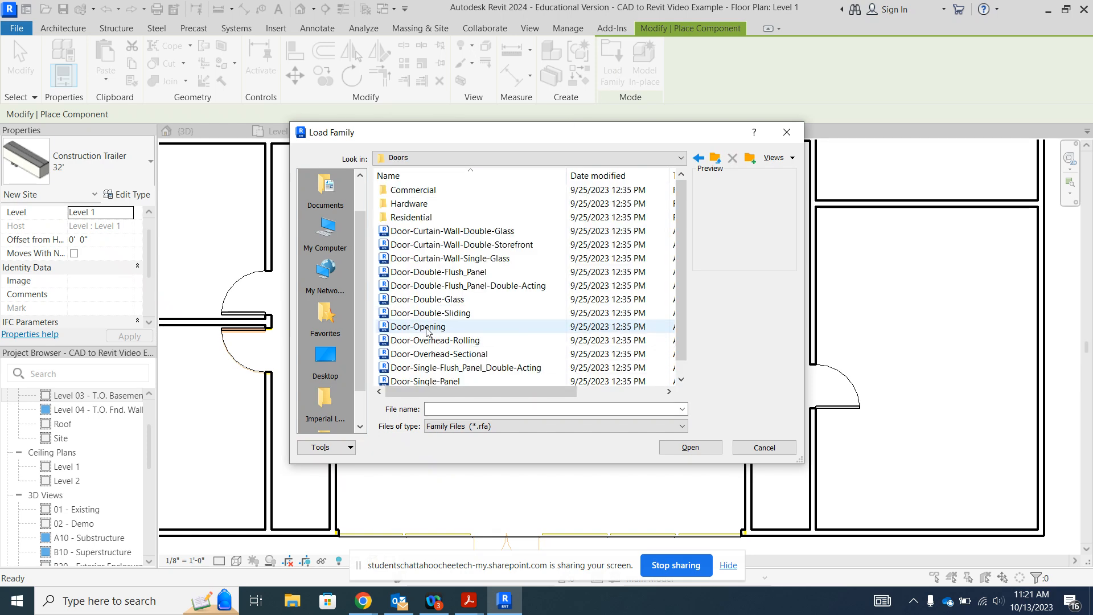
pyautogui.click(428, 329)
pyautogui.click(690, 447)
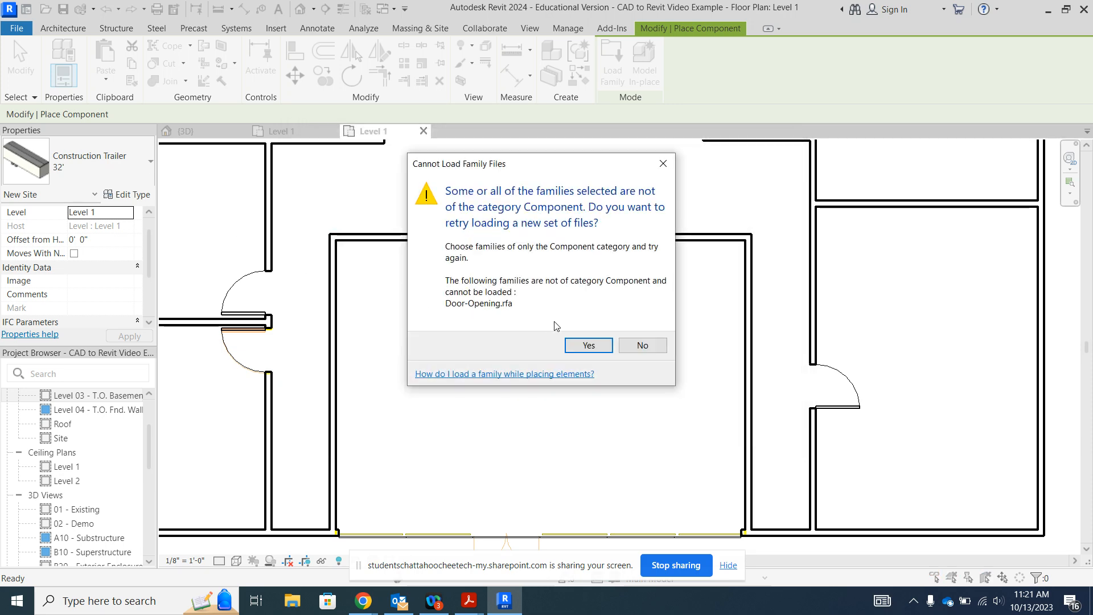
pyautogui.click(588, 346)
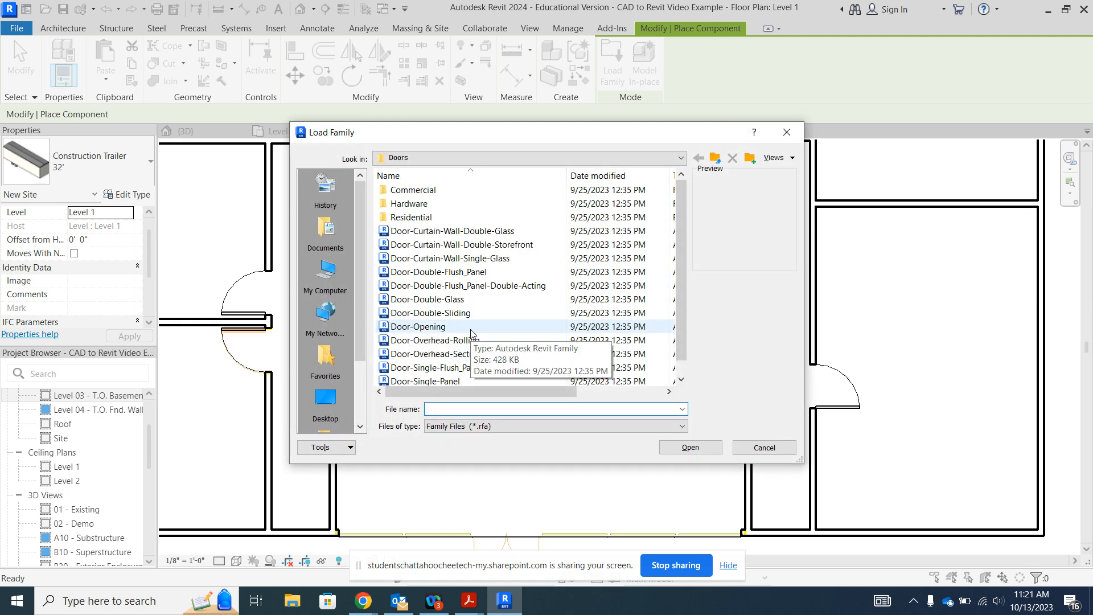
pyautogui.click(471, 328)
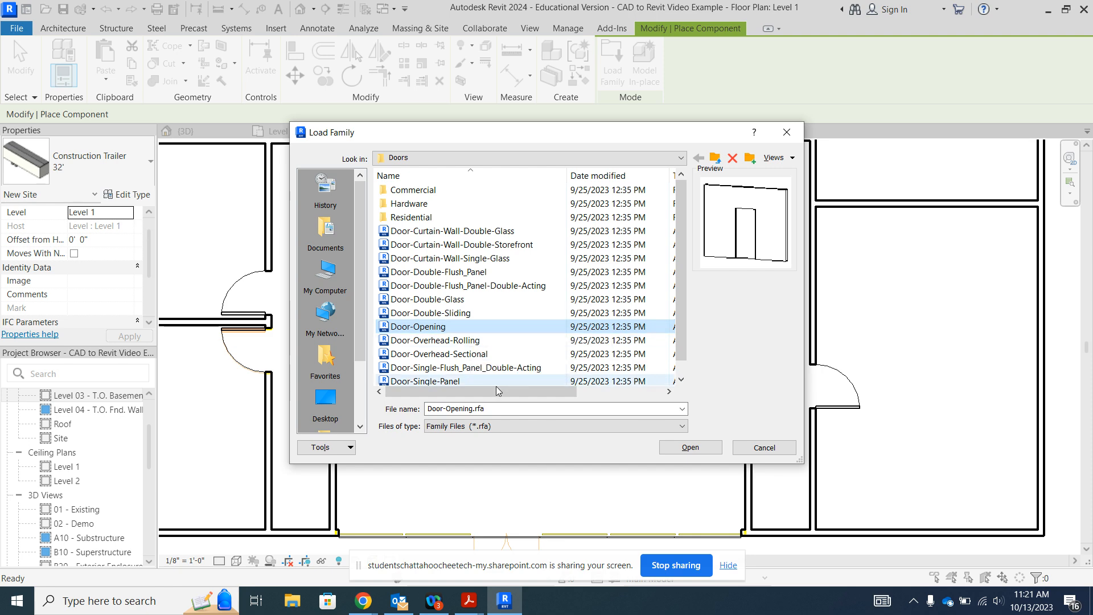
pyautogui.click(757, 450)
pyautogui.click(62, 28)
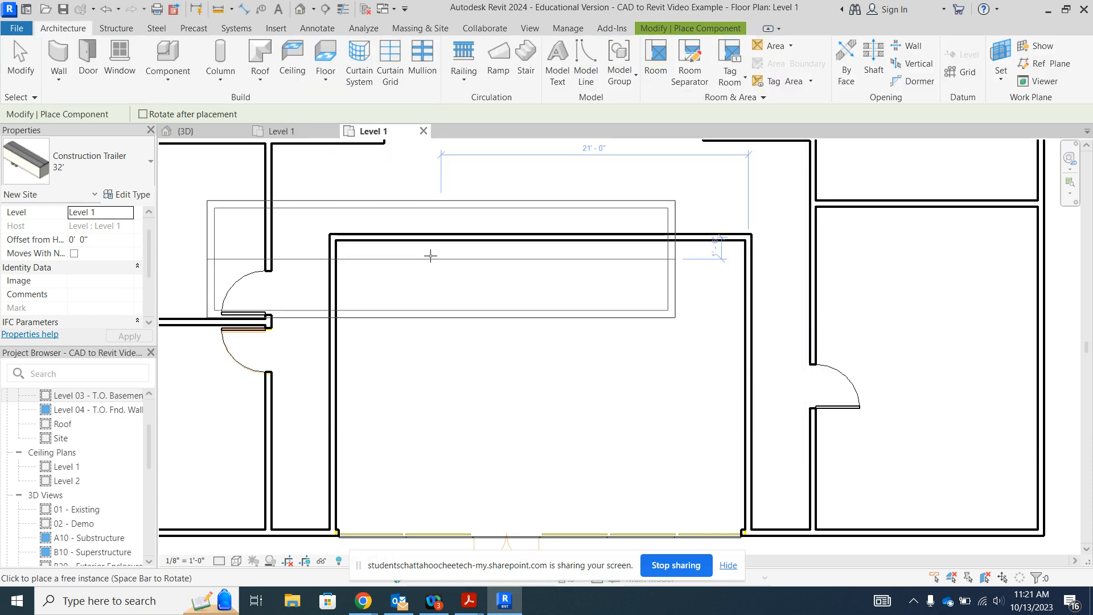
pyautogui.press('Escape')
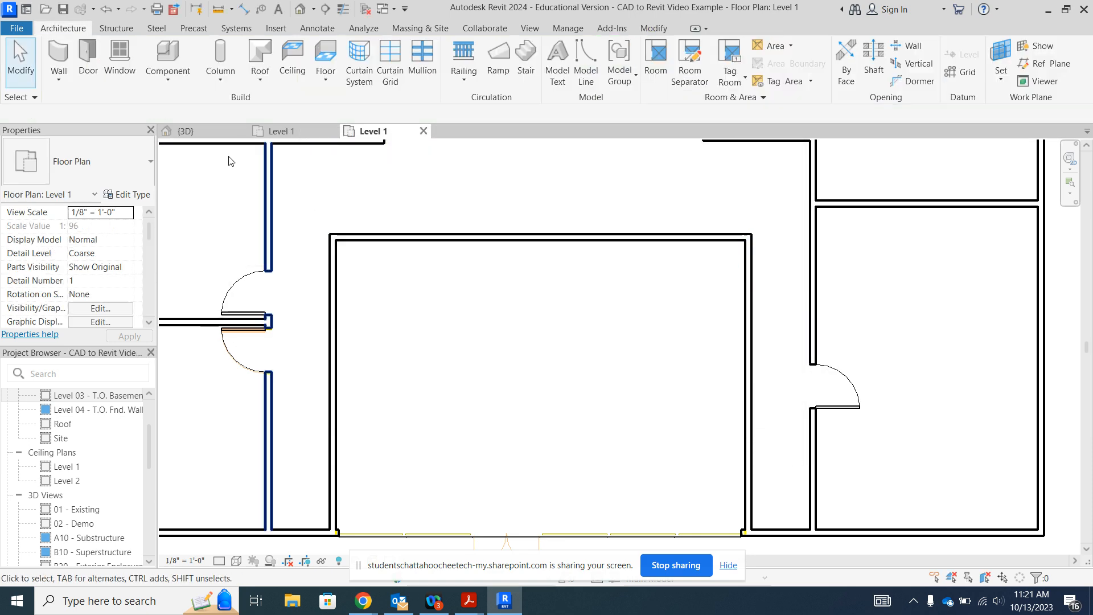
# - Load the Door-Opening family from the Doors library folder through the Door command
pyautogui.click(80, 50)
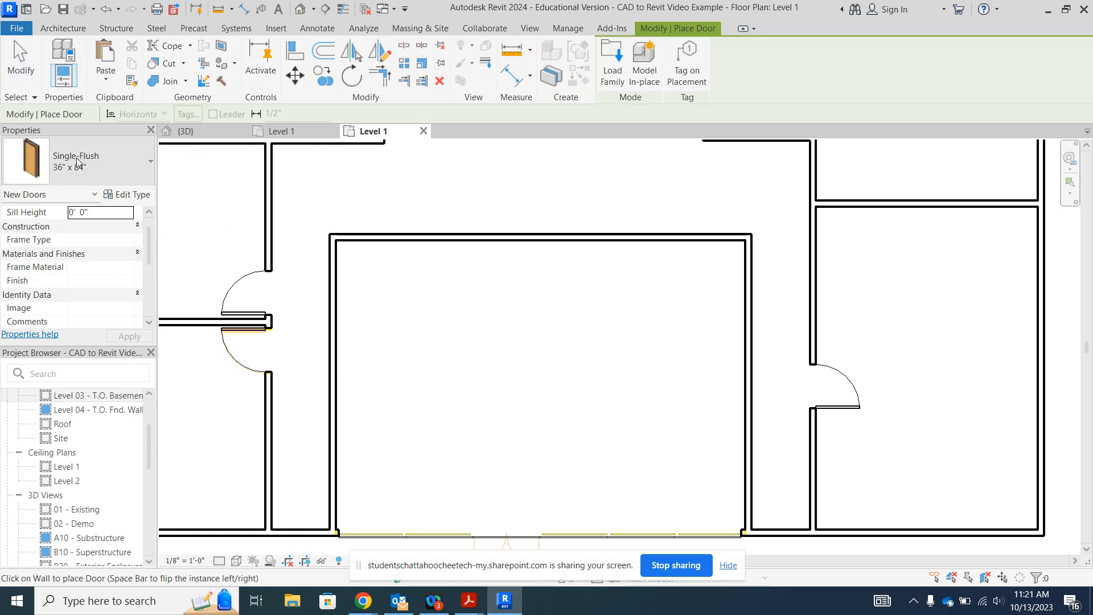
pyautogui.click(613, 64)
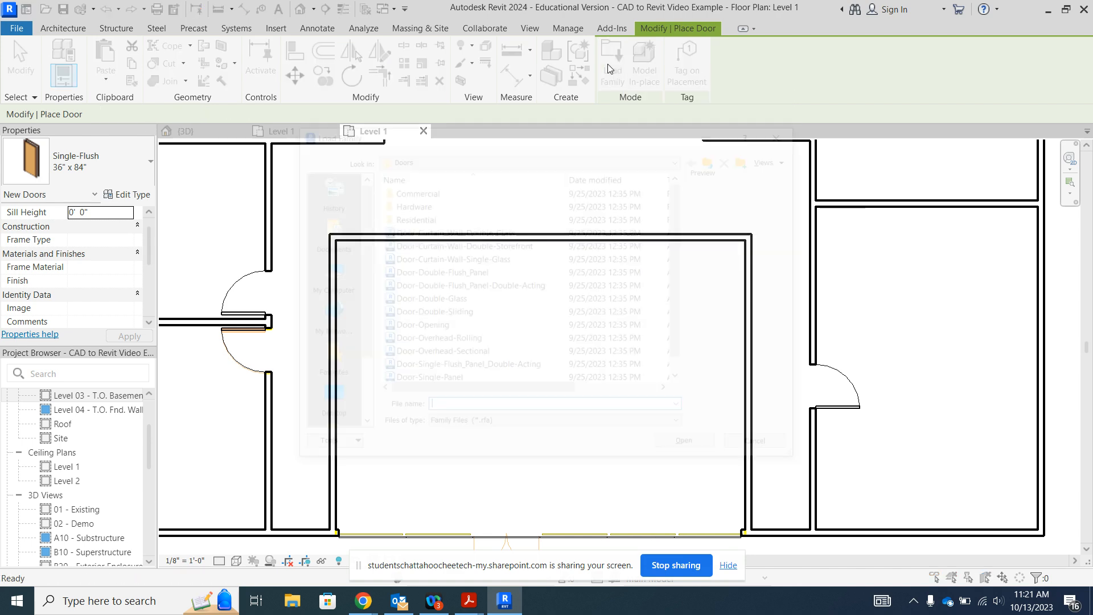
pyautogui.click(433, 326)
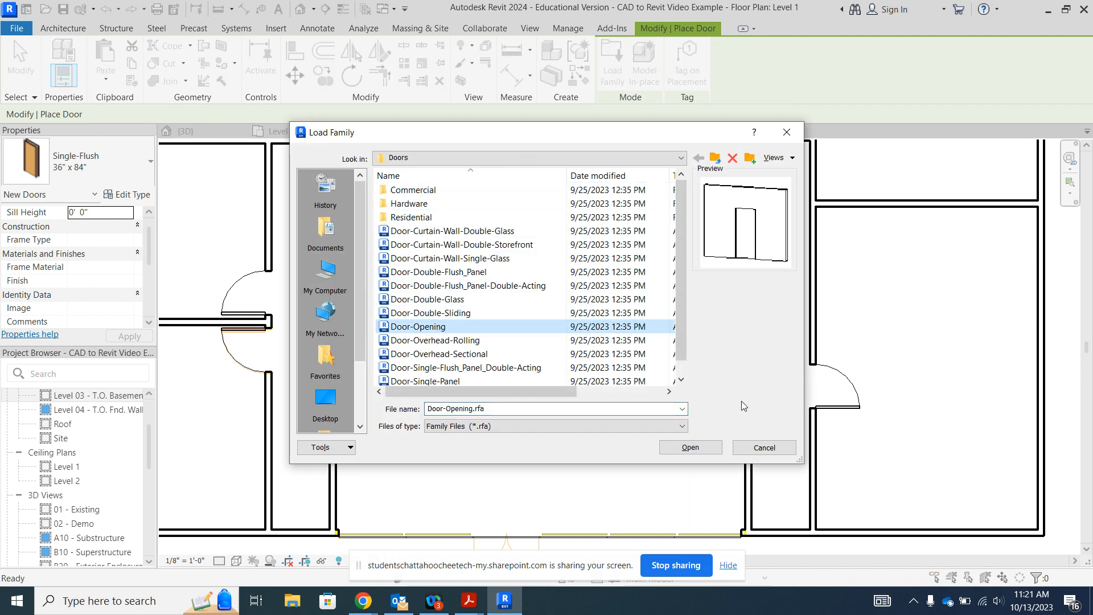
pyautogui.click(690, 448)
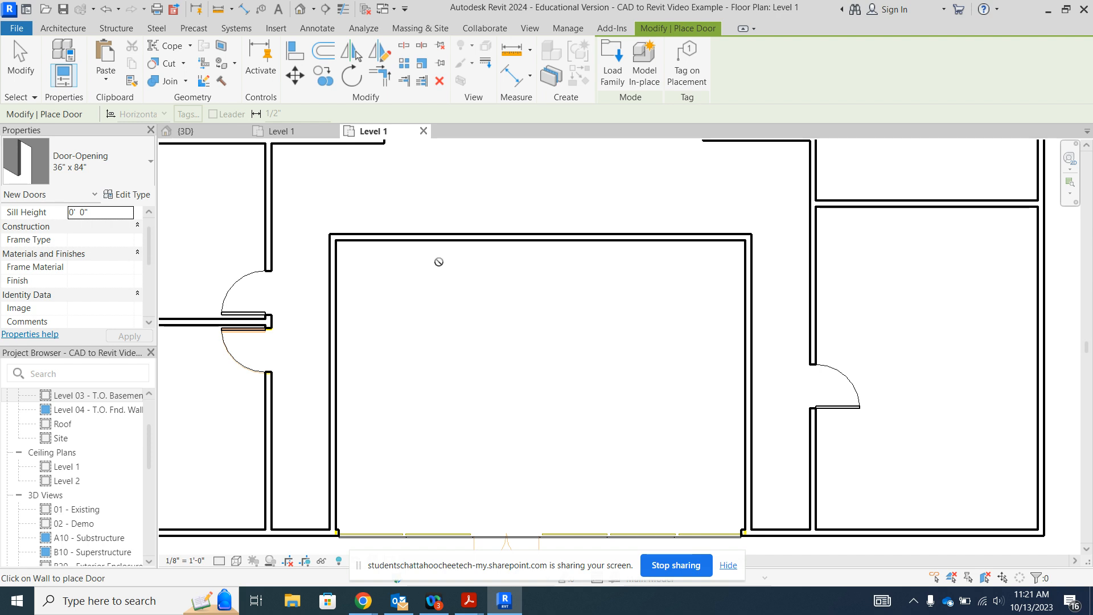
# - Place two Door-Opening 36" x 84" openings in the central room's north wall, about 5'-6" from its west end and 5'-0" from its east end
pyautogui.scroll(-2, 403, 313)
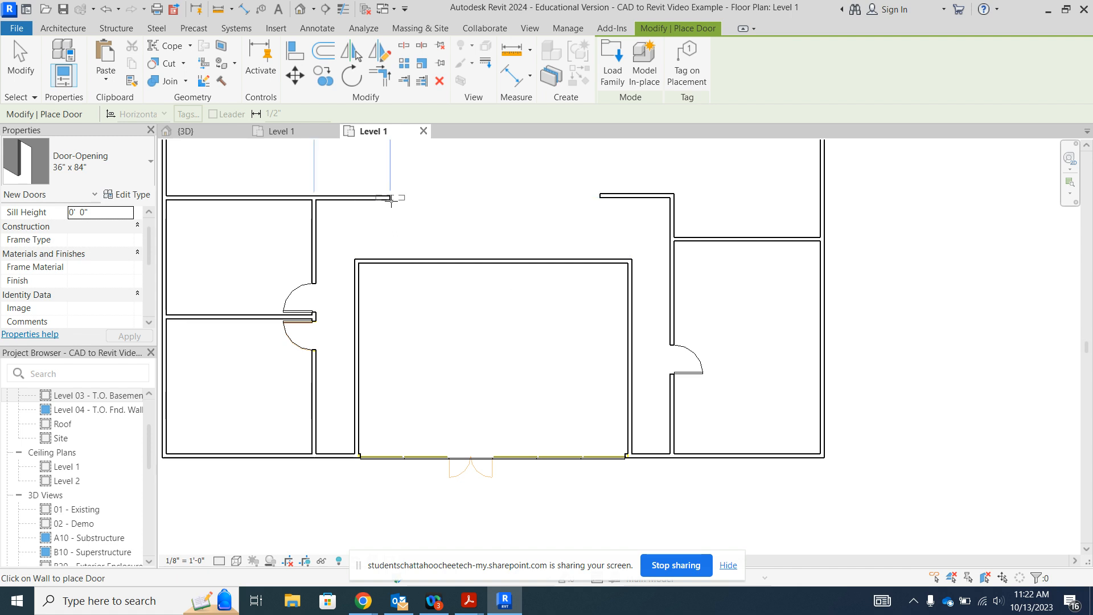
pyautogui.click(409, 260)
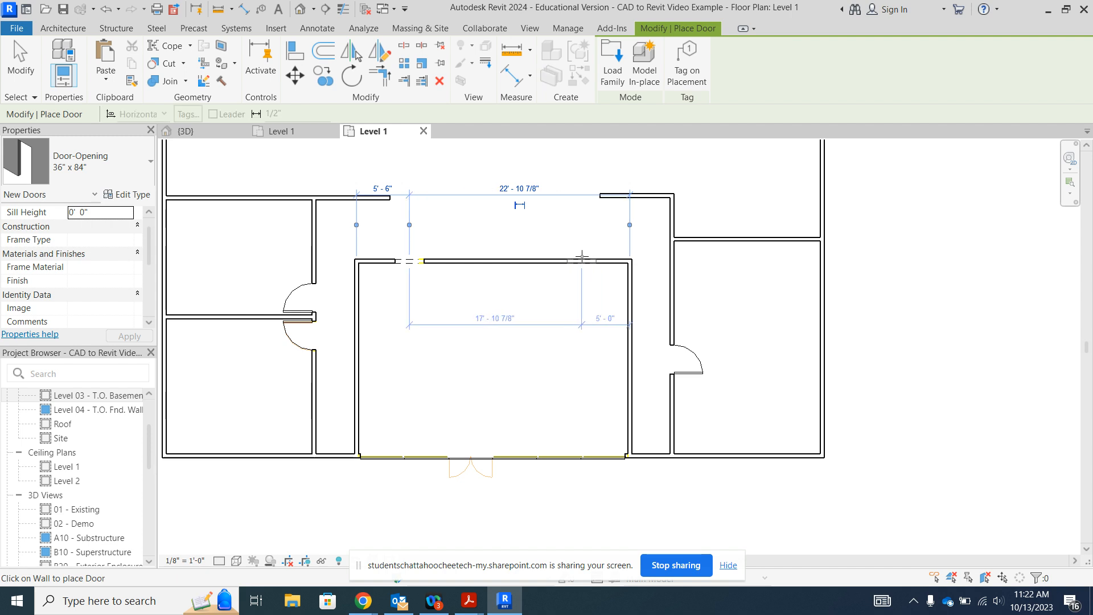
pyautogui.click(582, 260)
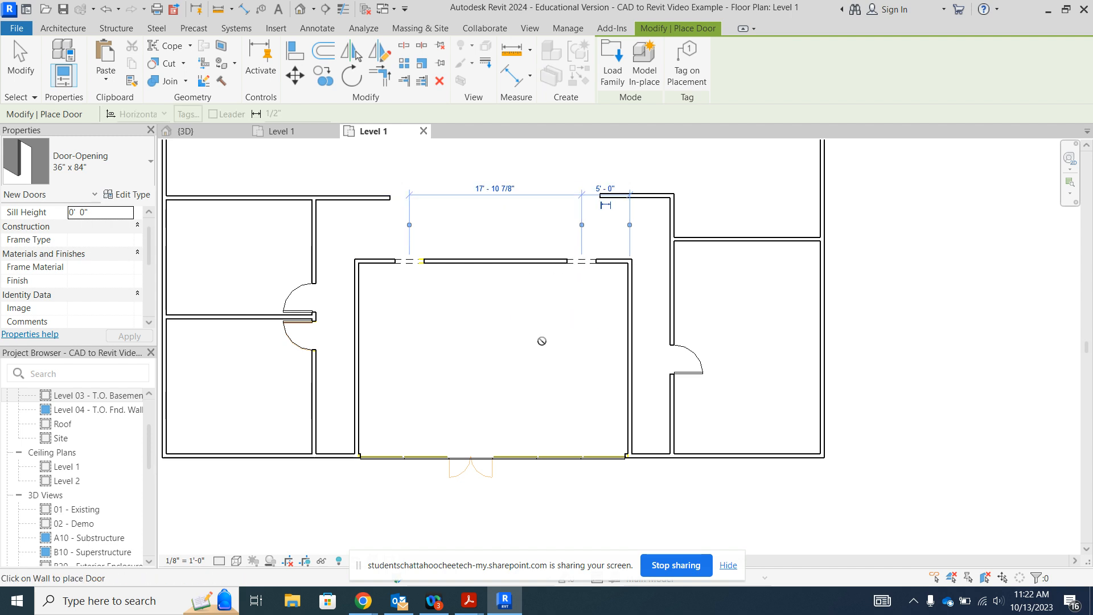
# - Place Door-Opening 36" x 84" openings in the central room's west and east walls, about 8'-0" and 10'-1" from the north wall
pyautogui.click(360, 338)
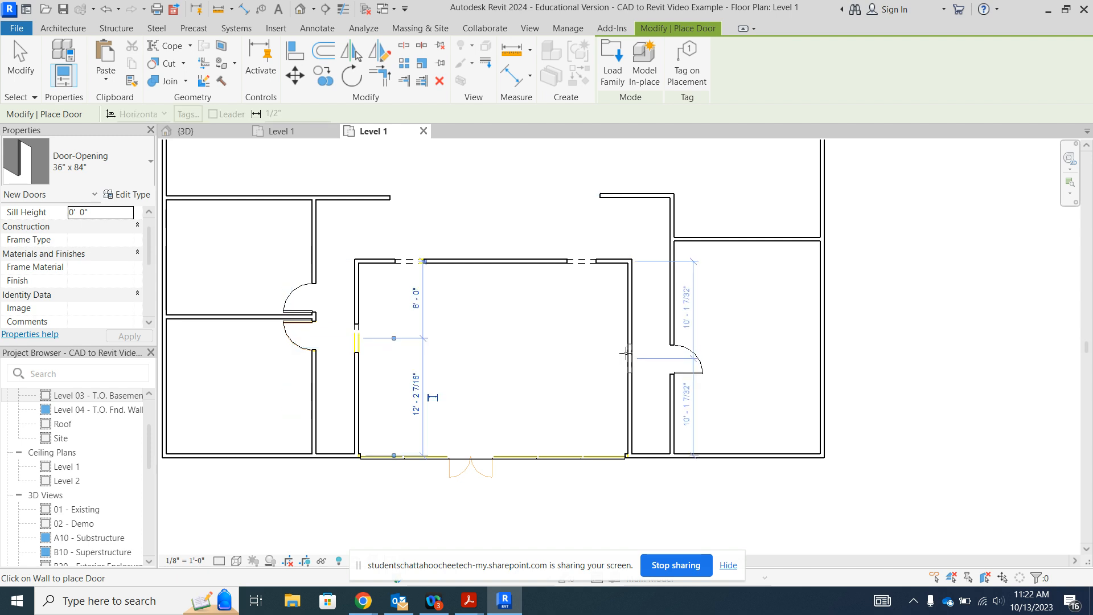
pyautogui.click(626, 354)
pyautogui.press('Escape')
pyautogui.press('Escape')
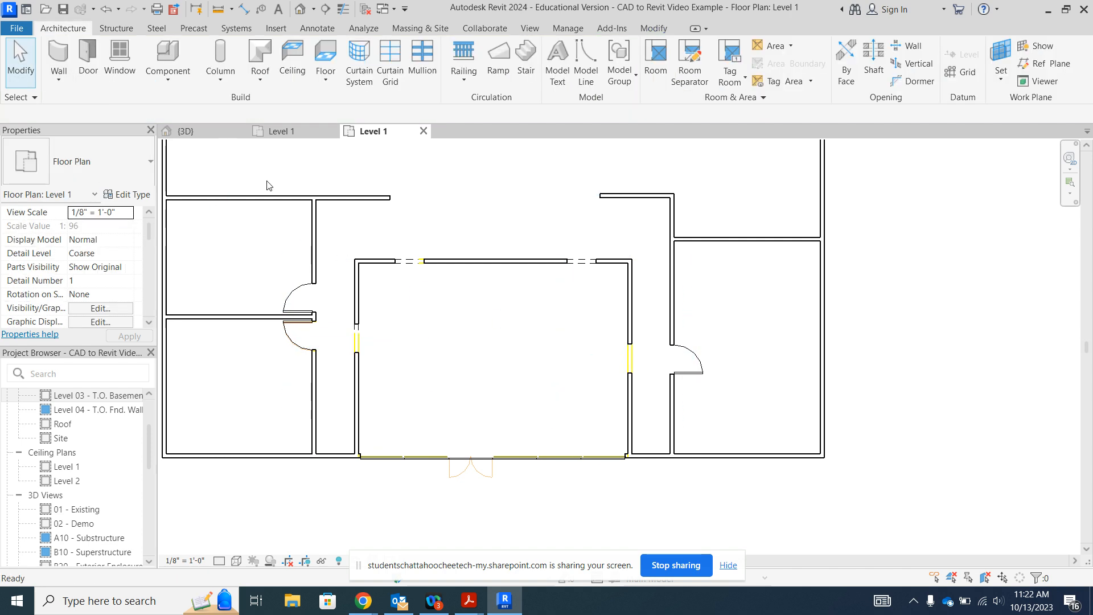
# - Move the western opening in the central room's north wall to 5'-0" from the wall's west end, matching the CAD opening
pyautogui.scroll(3, 410, 247)
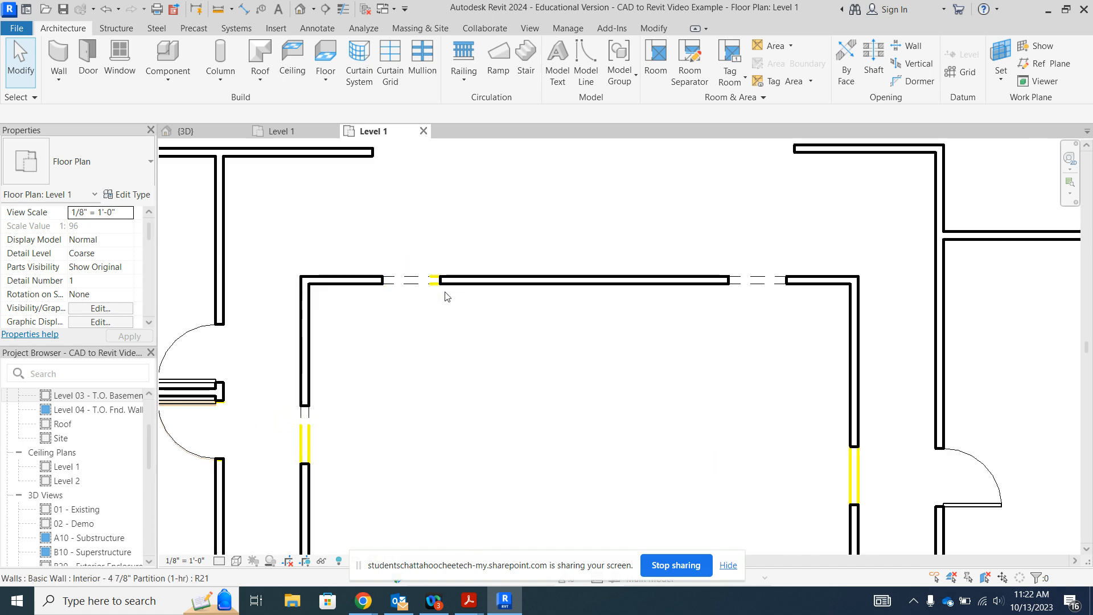
pyautogui.scroll(3, 446, 296)
pyautogui.click(418, 270)
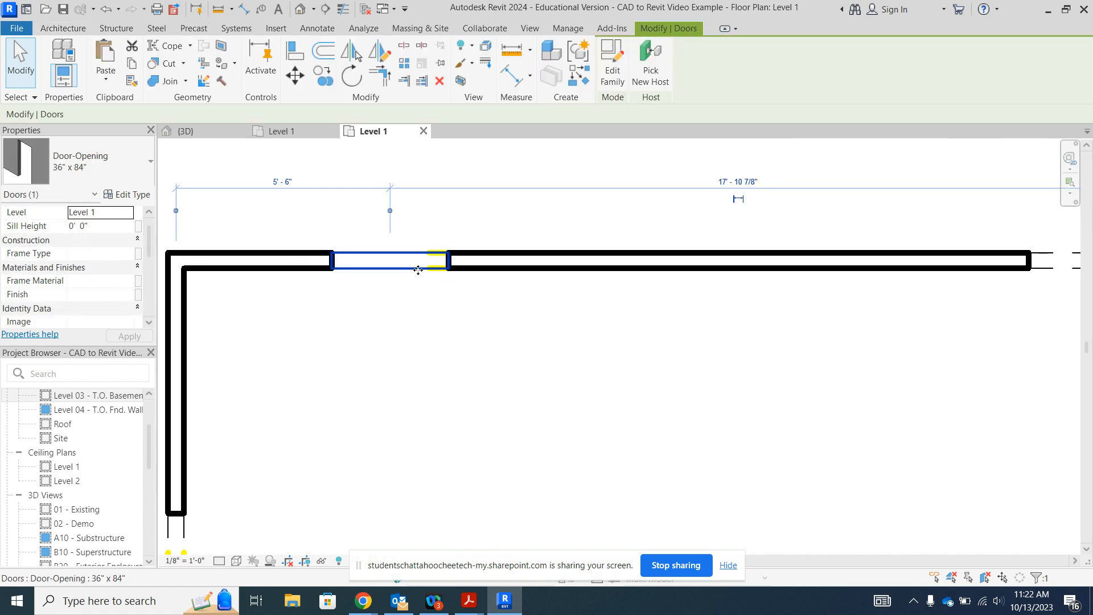
pyautogui.scroll(2, 433, 265)
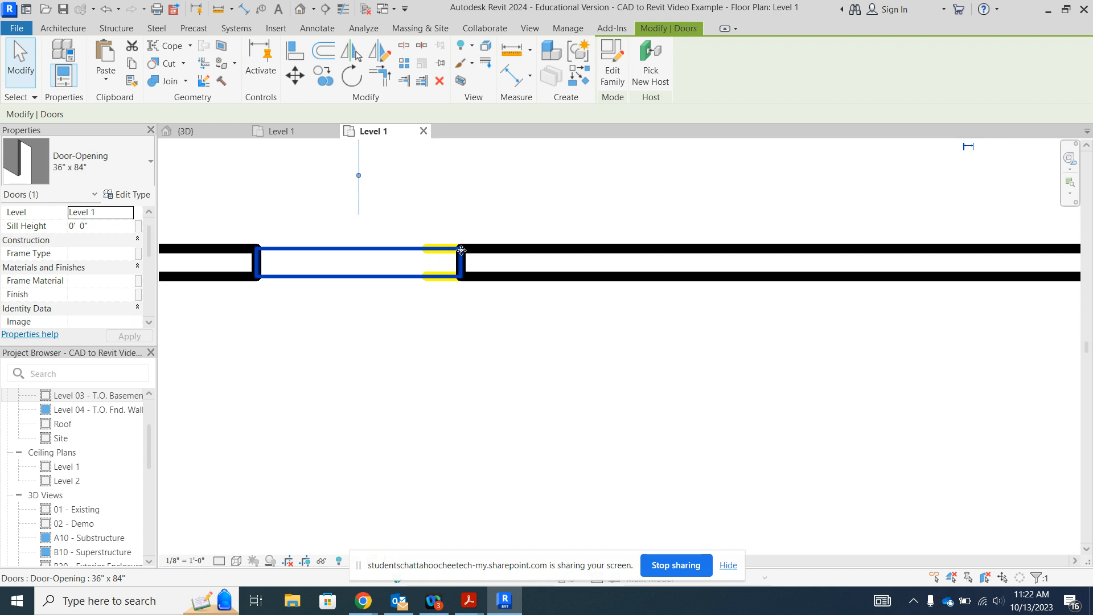
pyautogui.moveTo(461, 250); pyautogui.dragTo(428, 254)
pyautogui.scroll(-3, 446, 251)
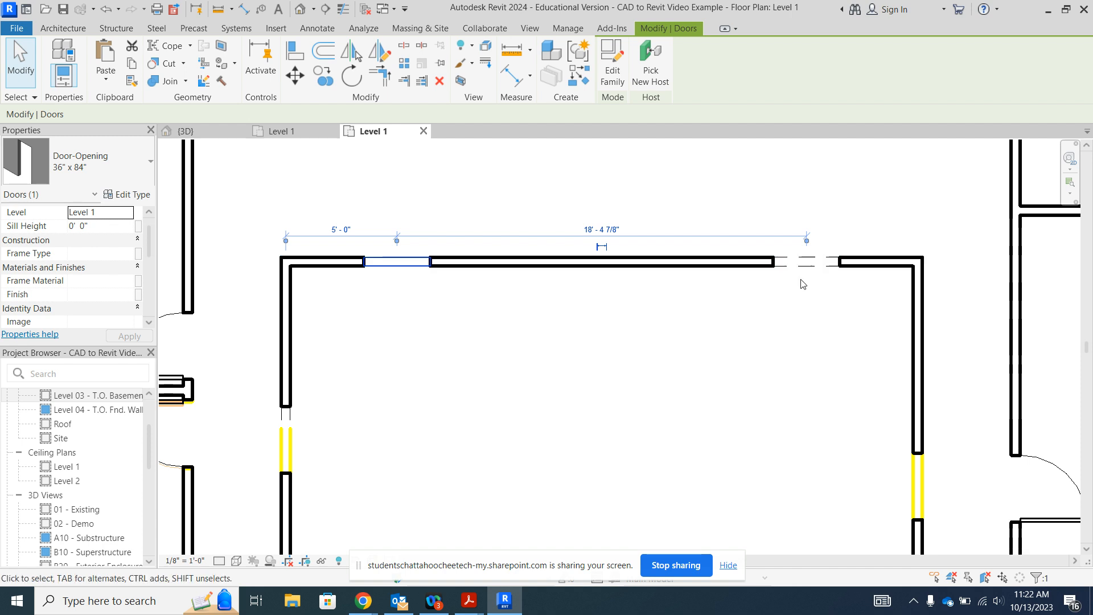
pyautogui.scroll(3, 802, 280)
pyautogui.click(836, 280)
# - Move the opening in the central room's west wall north to fit the gap in the CAD wall lines
pyautogui.scroll(-6, 847, 255)
pyautogui.scroll(4, 545, 370)
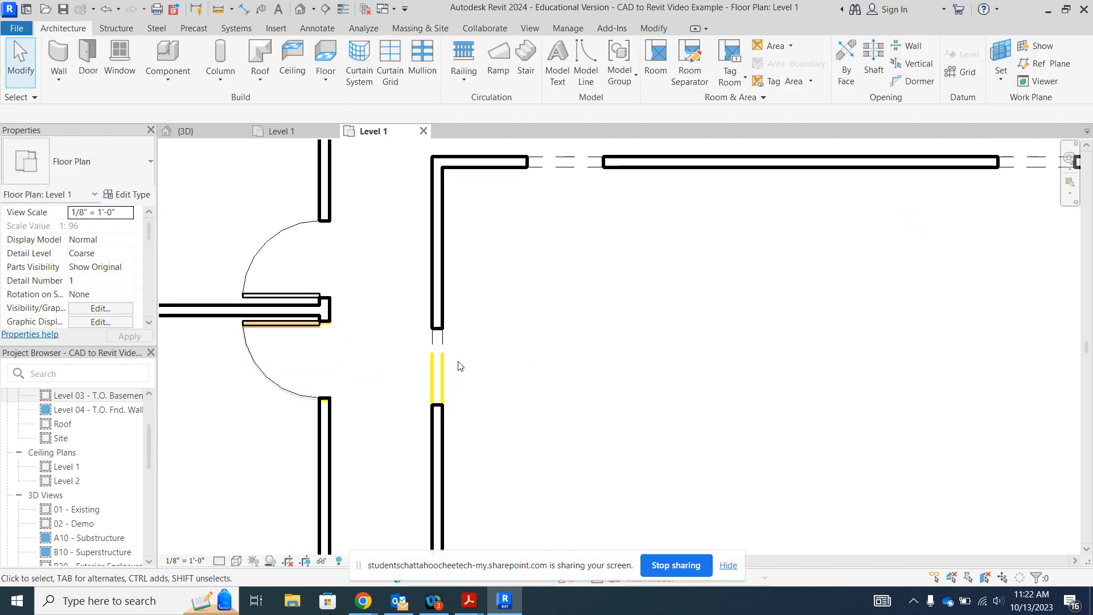
pyautogui.click(438, 371)
pyautogui.scroll(3, 447, 373)
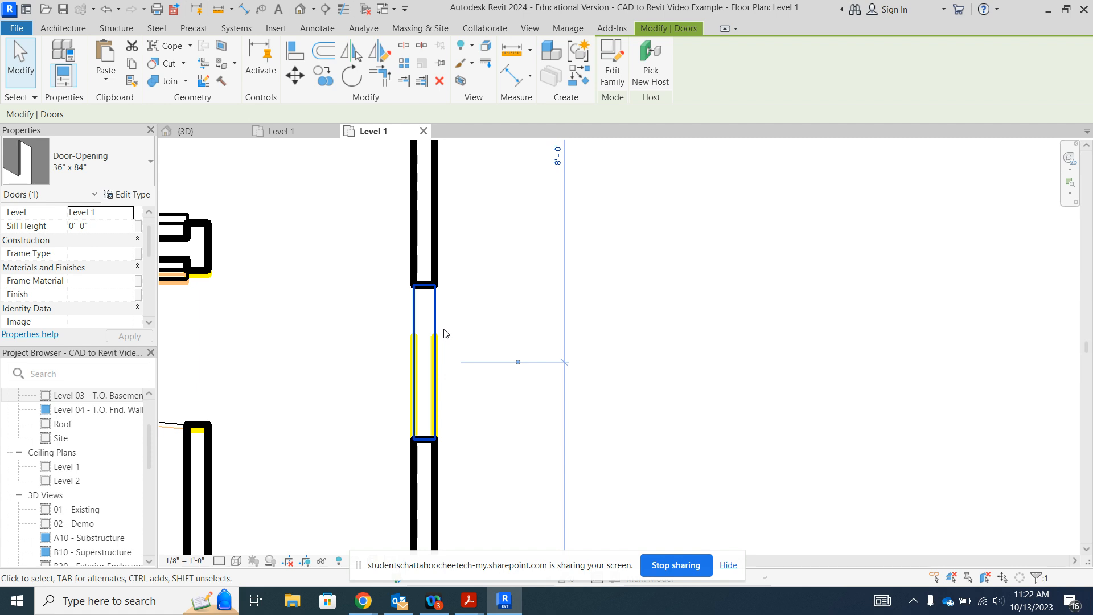
pyautogui.moveTo(434, 287); pyautogui.dragTo(445, 189)
pyautogui.scroll(-2, 359, 329)
pyautogui.click(805, 361)
pyautogui.scroll(-2, 537, 335)
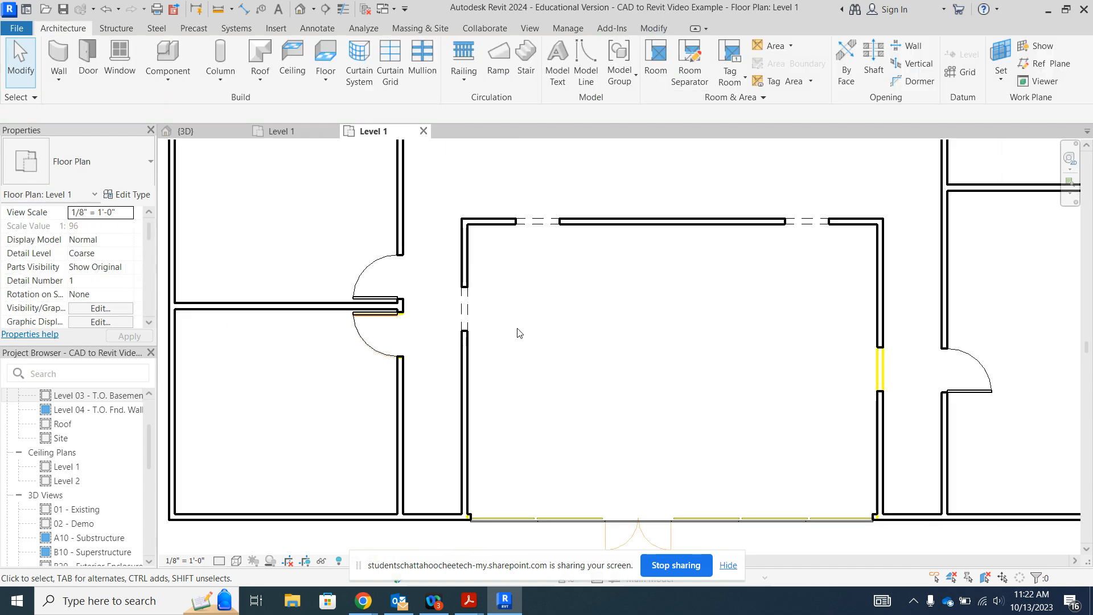
# - Move the opening in the central room's east wall north to 6'-0" from the north wall, matching the CAD opening
pyautogui.click(884, 364)
pyautogui.scroll(2, 900, 393)
pyautogui.scroll(1, 900, 393)
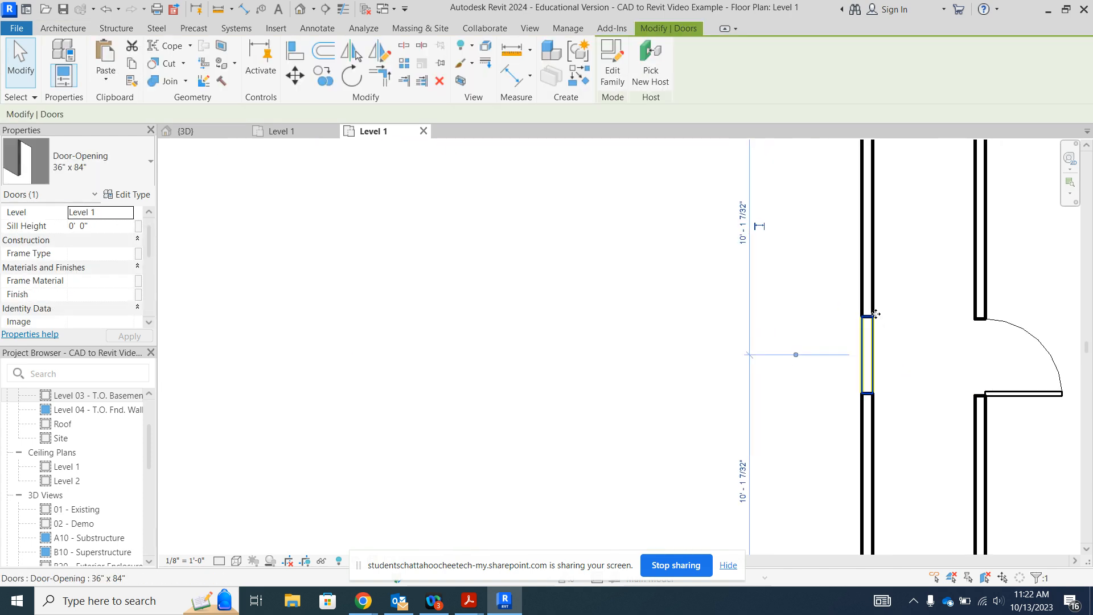
pyautogui.moveTo(871, 293); pyautogui.dragTo(860, 227)
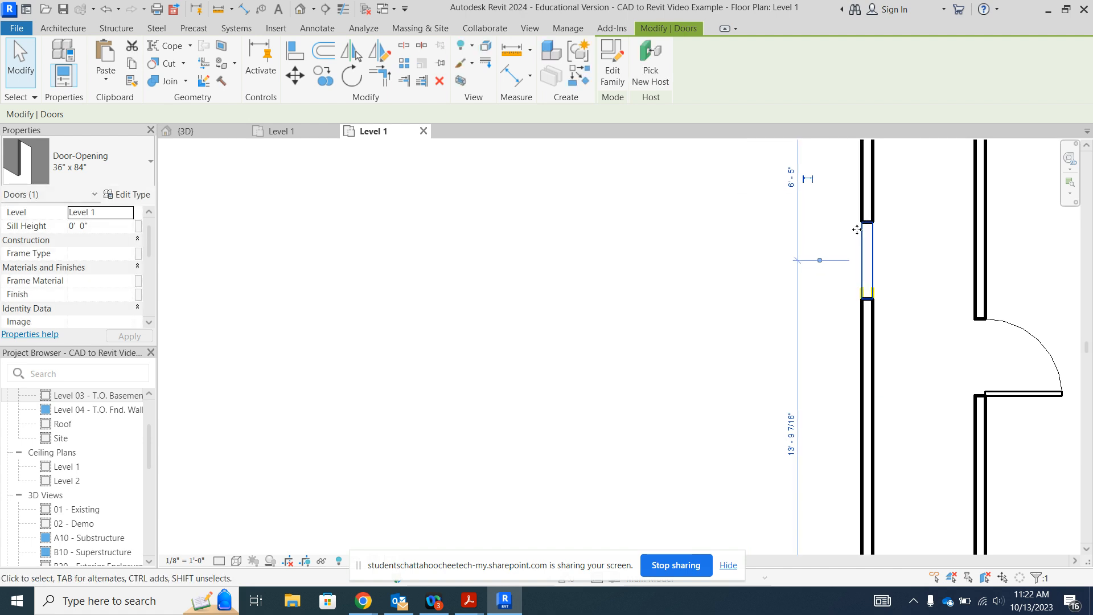
pyautogui.scroll(4, 897, 279)
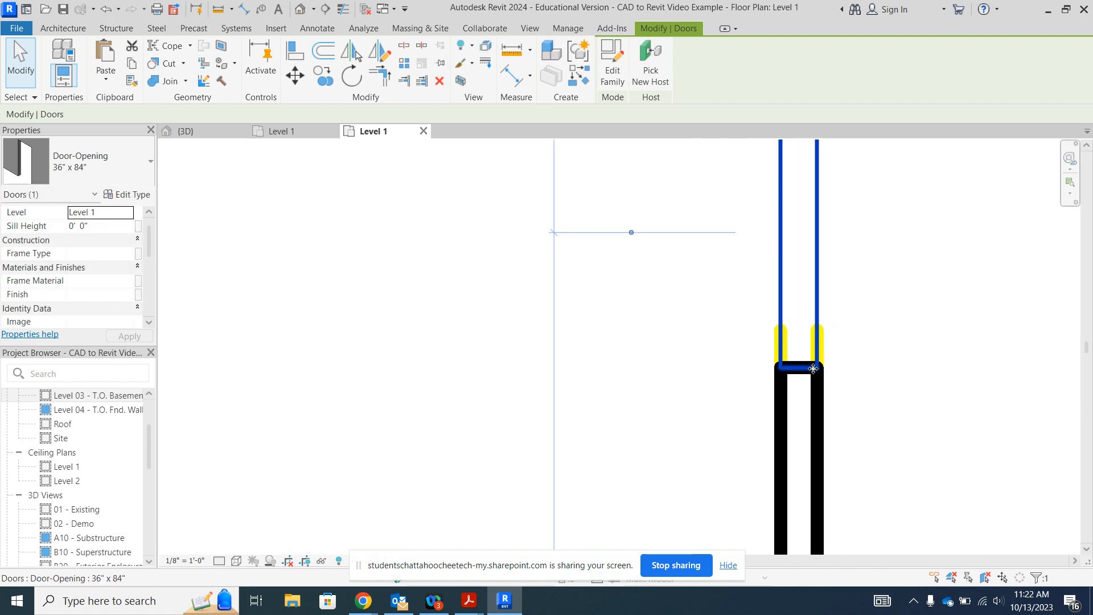
pyautogui.moveTo(815, 343); pyautogui.dragTo(815, 330)
pyautogui.scroll(-5, 814, 330)
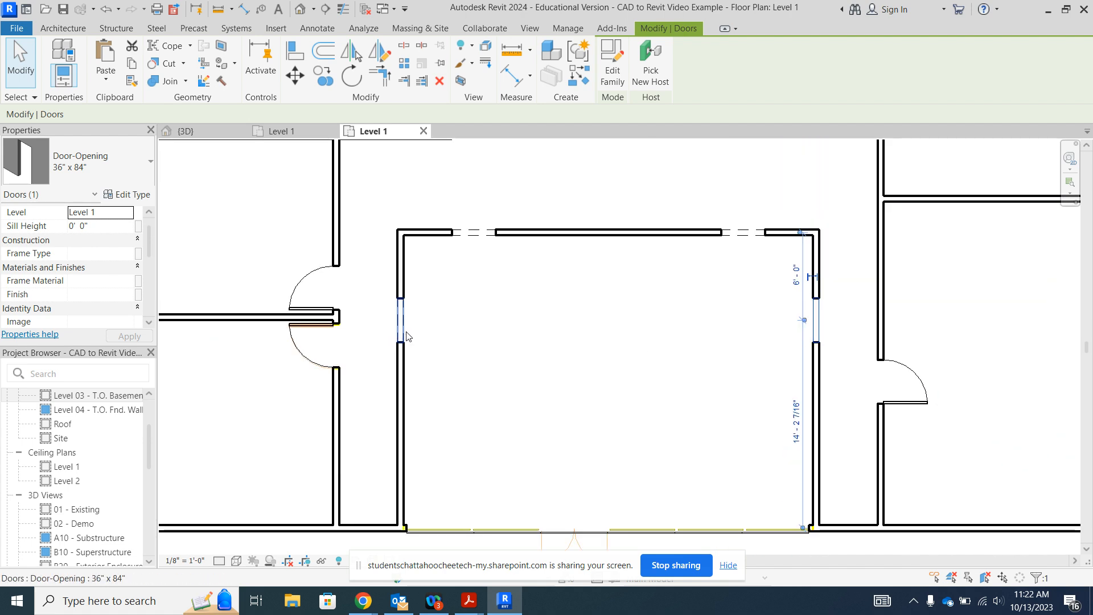
pyautogui.click(371, 354)
pyautogui.scroll(2, 367, 354)
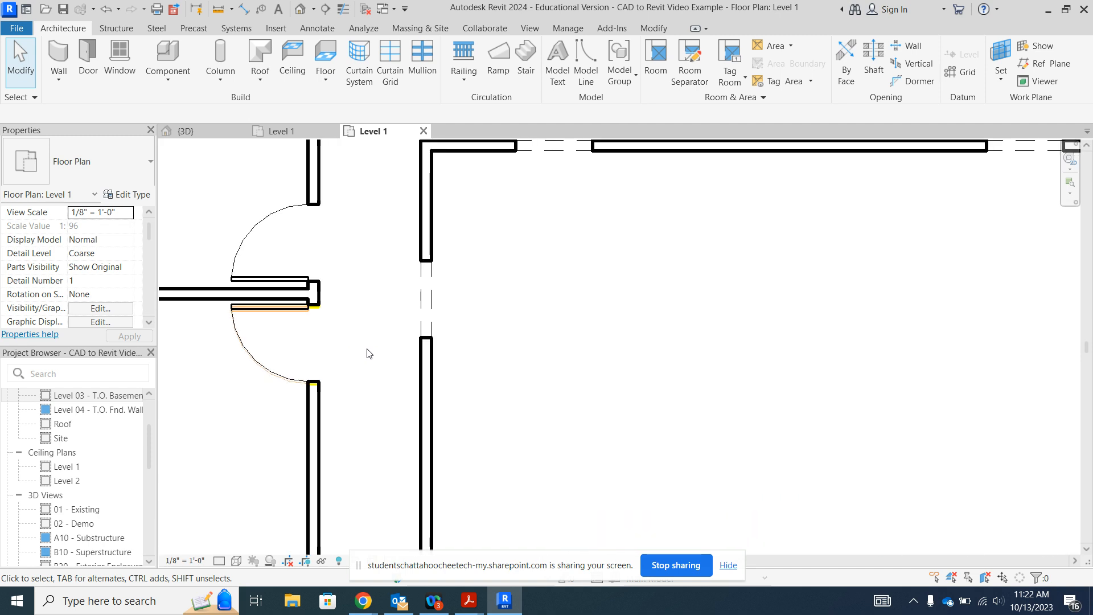
pyautogui.scroll(-4, 370, 354)
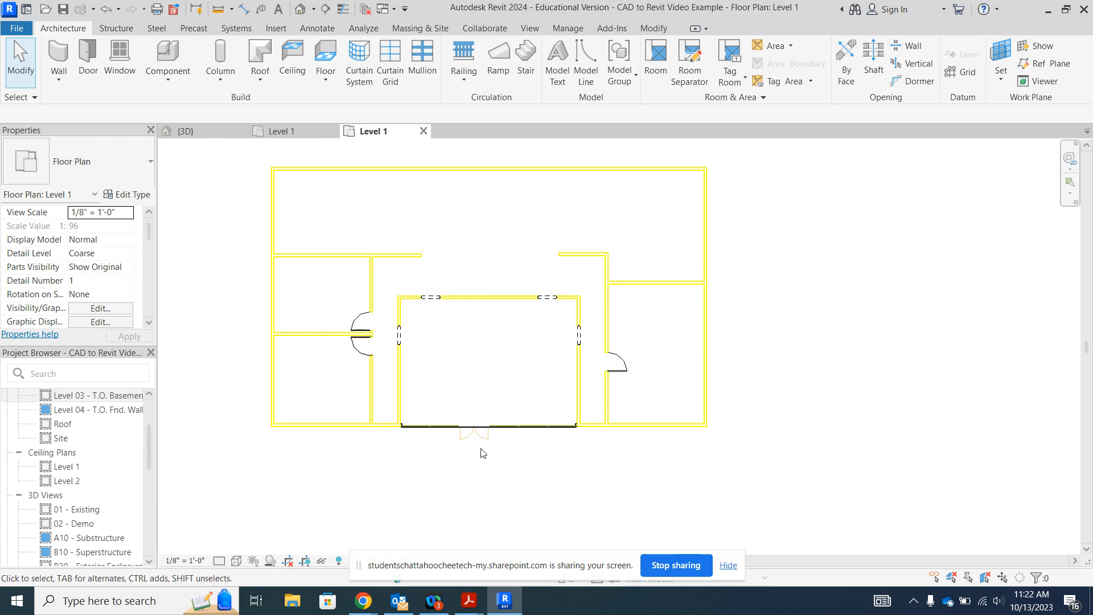
pyautogui.scroll(2, 482, 450)
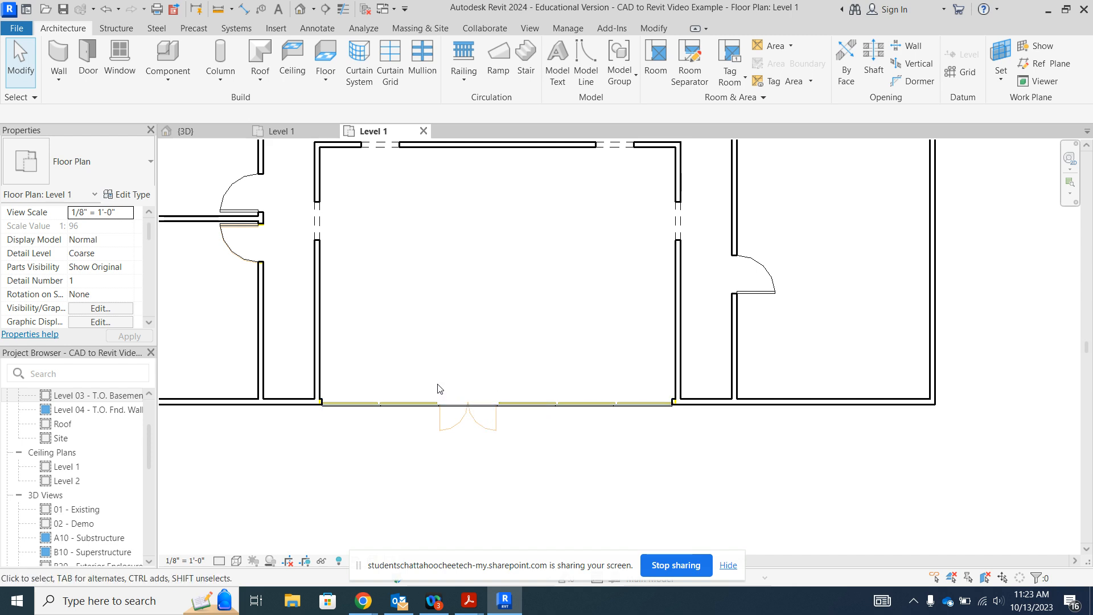
pyautogui.click(91, 58)
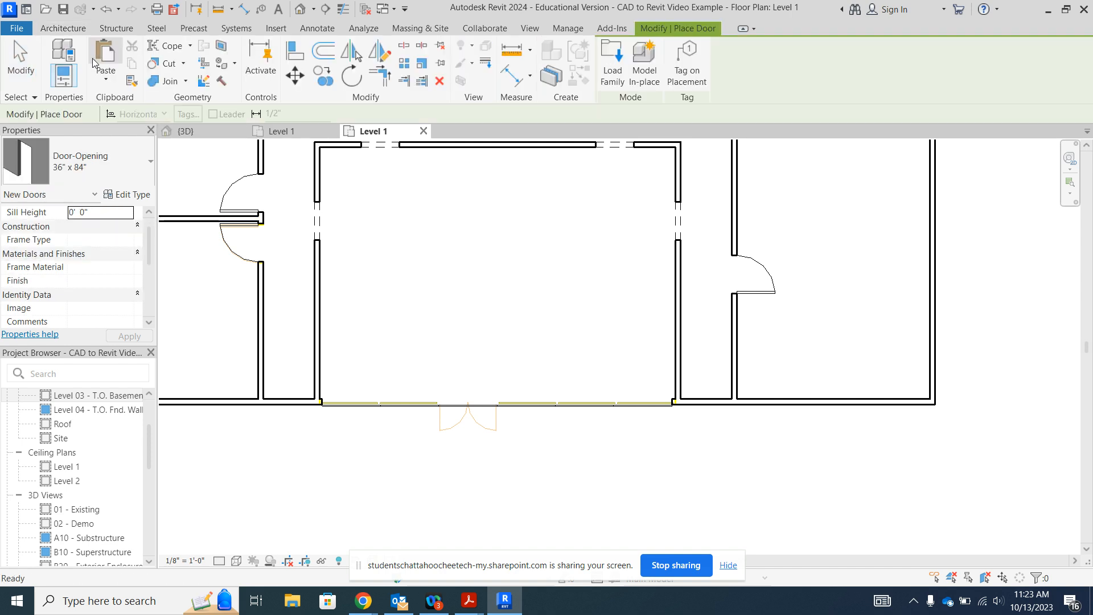
pyautogui.click(91, 162)
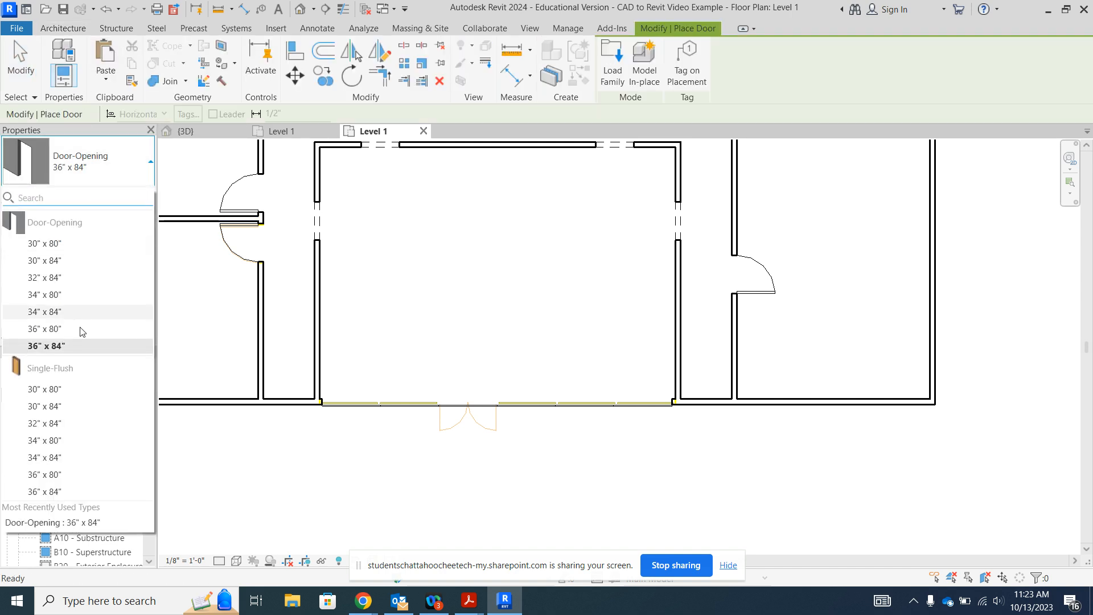
pyautogui.click(74, 493)
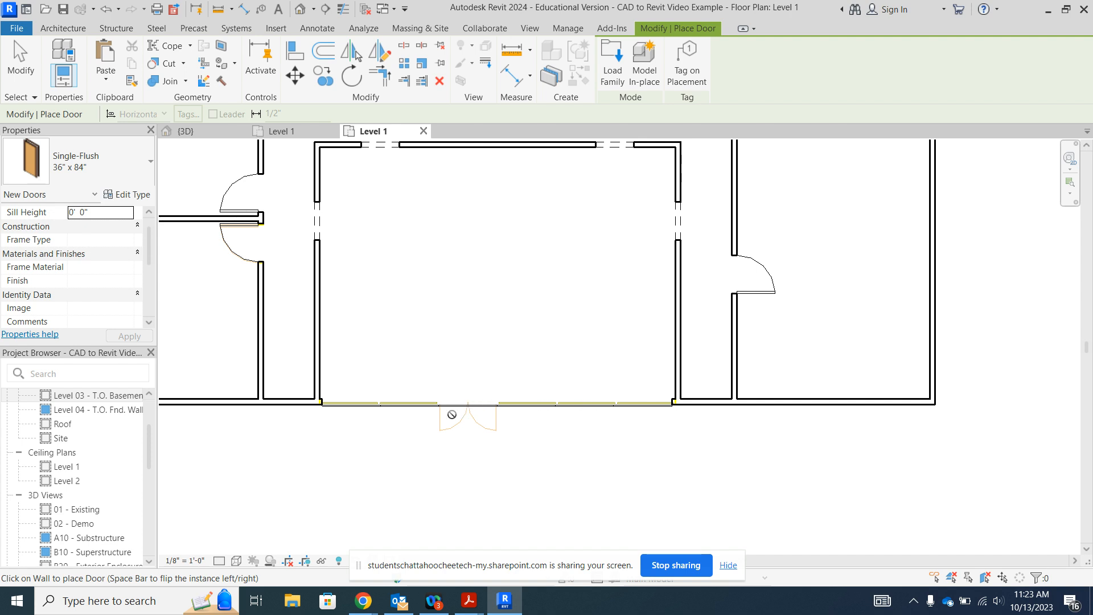
pyautogui.click(15, 50)
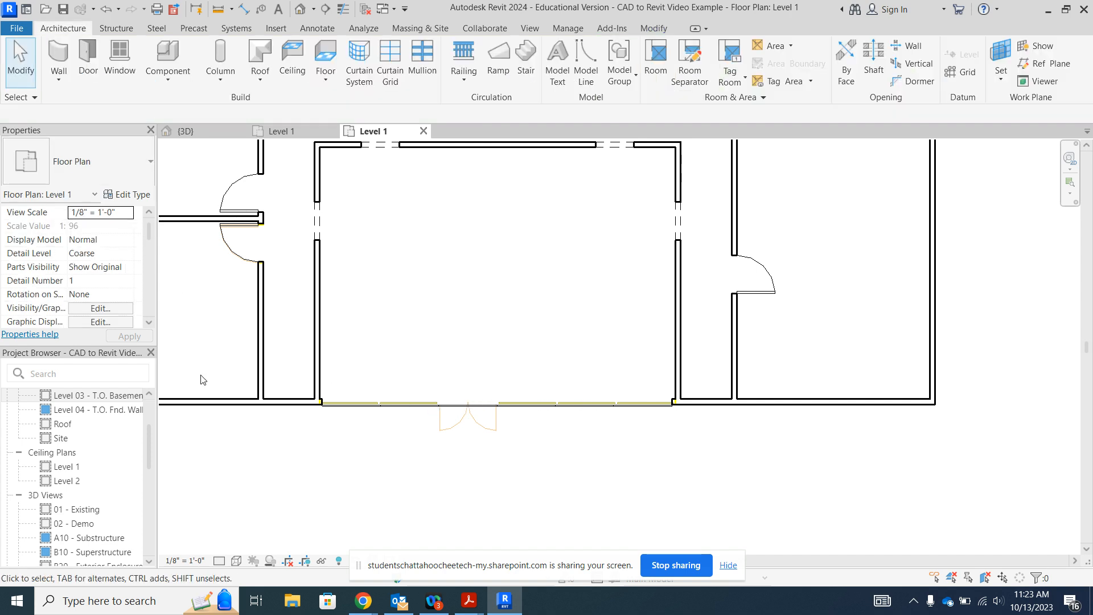
# - Change the storefront's glazed curtain panel at the CAD double door to the Empty System Panel type
pyautogui.scroll(2, 456, 436)
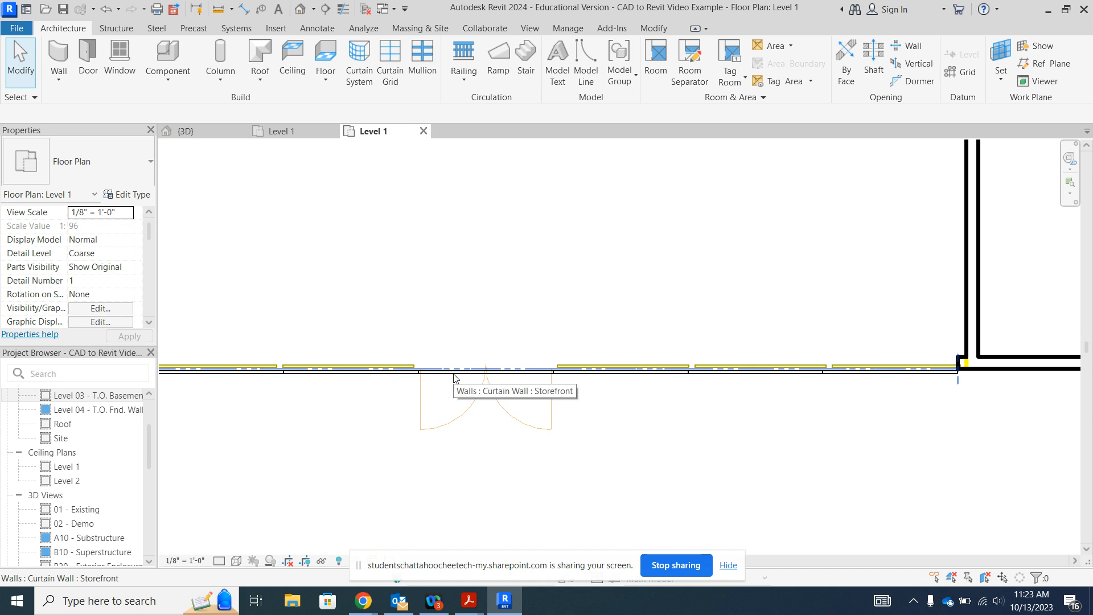
pyautogui.press('Tab')
pyautogui.press('Tab')
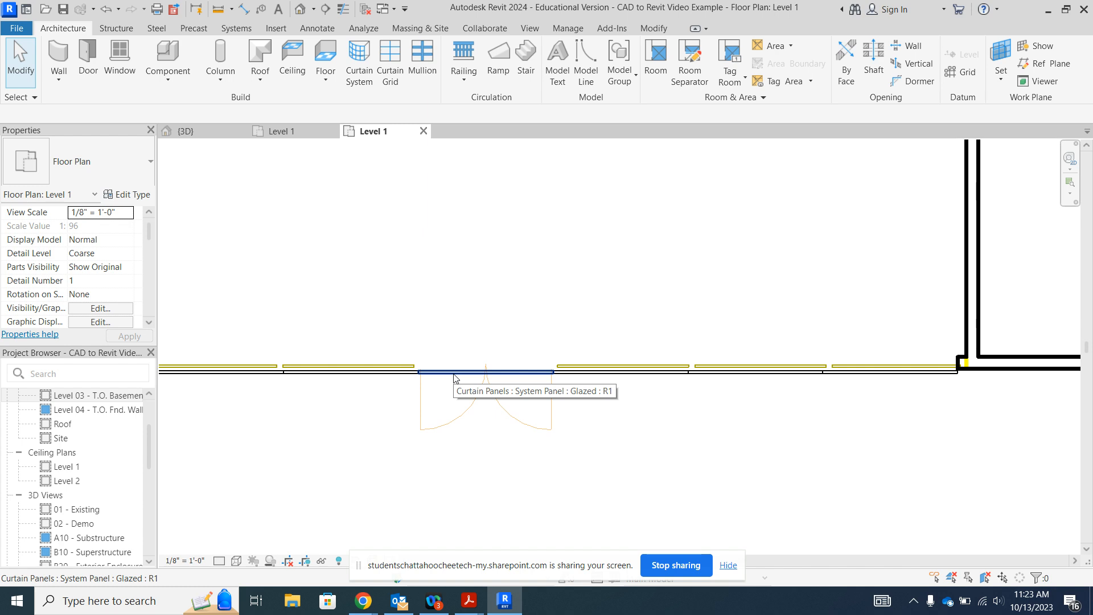
pyautogui.click(454, 375)
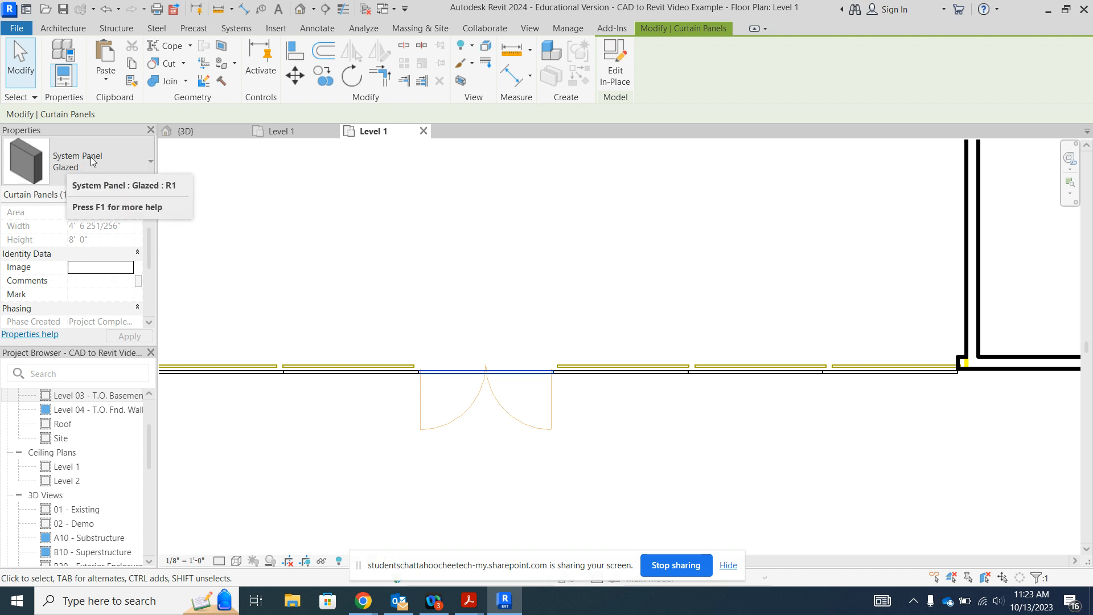
pyautogui.click(141, 157)
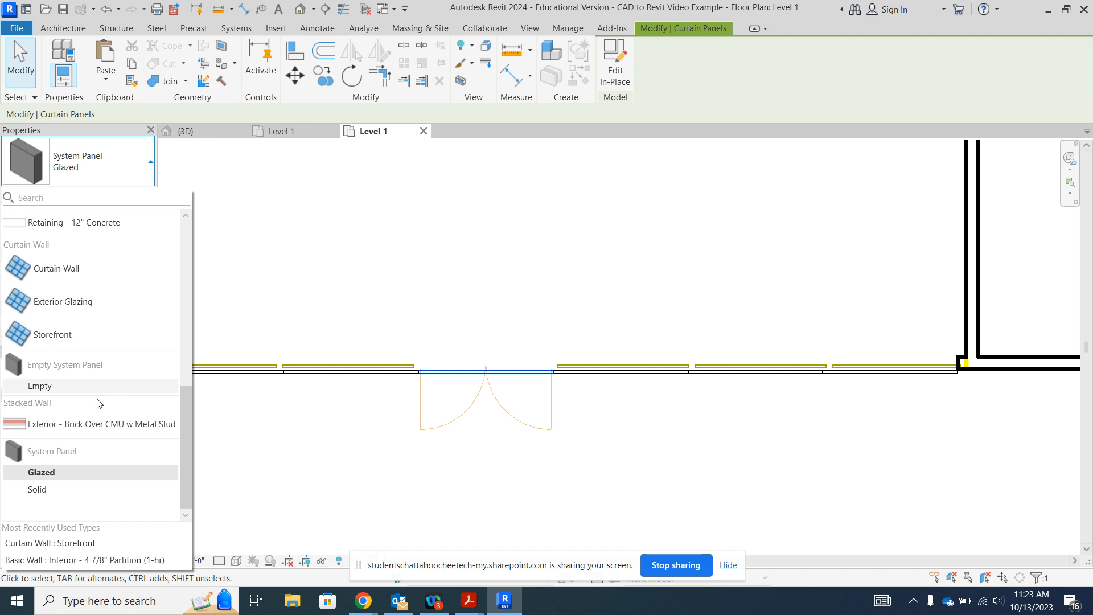
pyautogui.moveTo(41, 392)
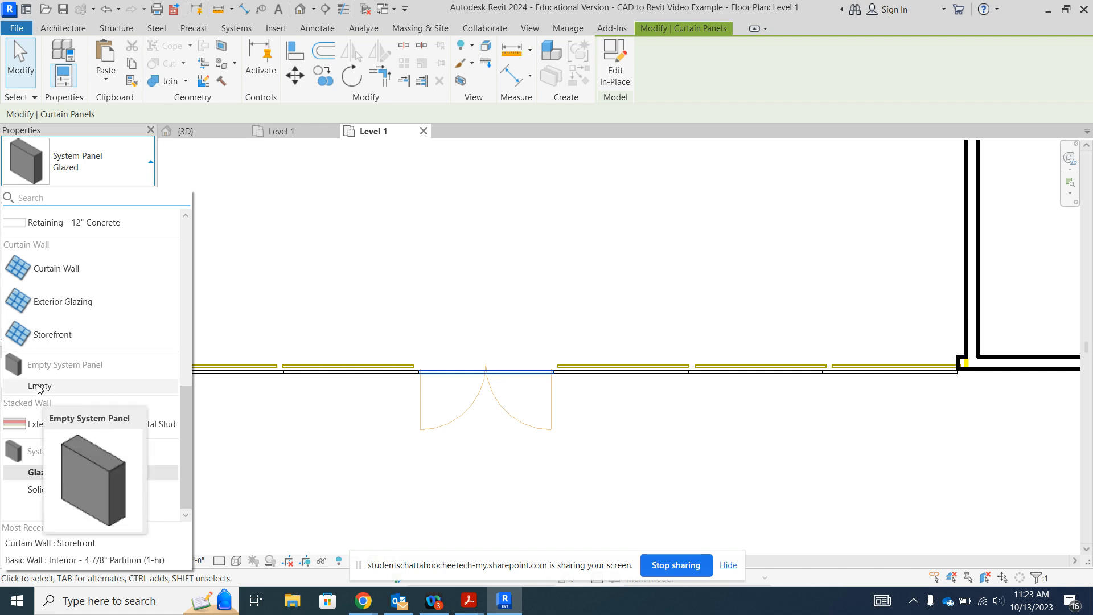
pyautogui.click(39, 387)
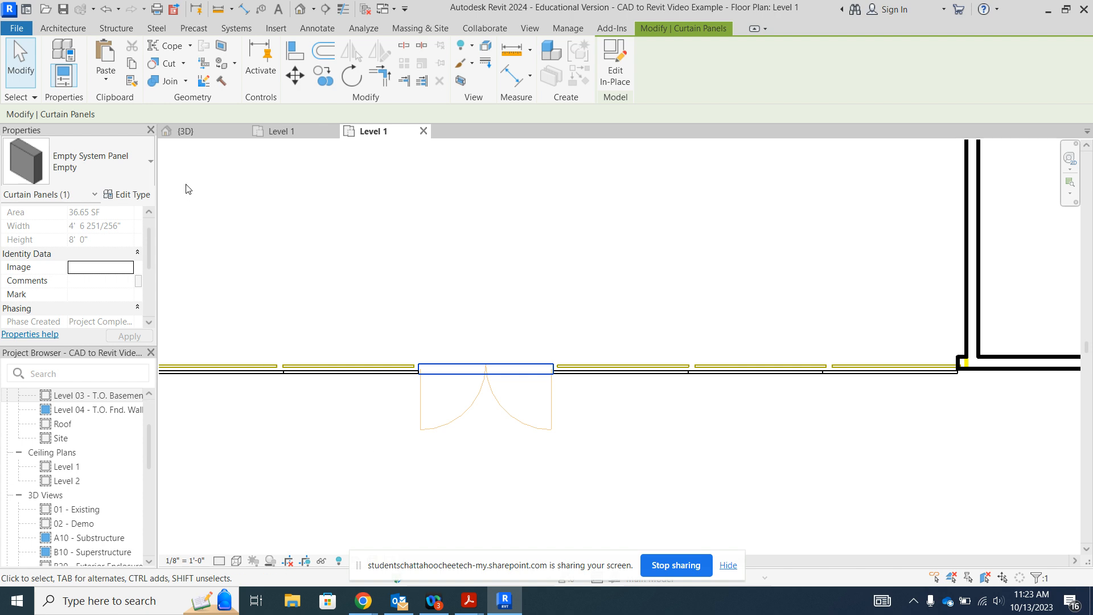
pyautogui.click(504, 465)
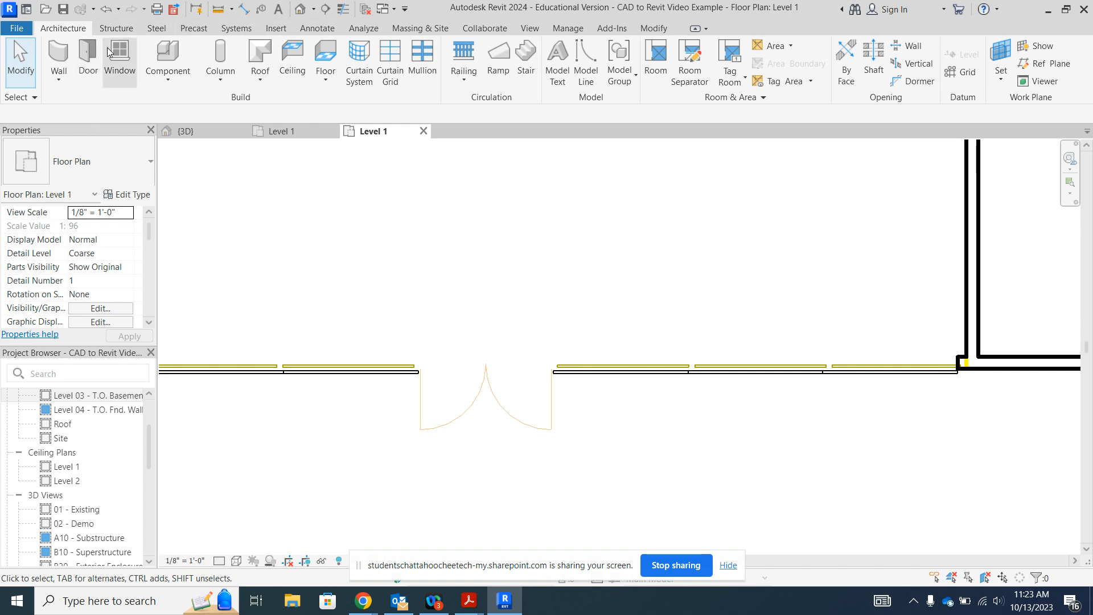
# - Load the Door-Curtain-Wall-Double-Storefront family from the Doors library folder
pyautogui.click(276, 29)
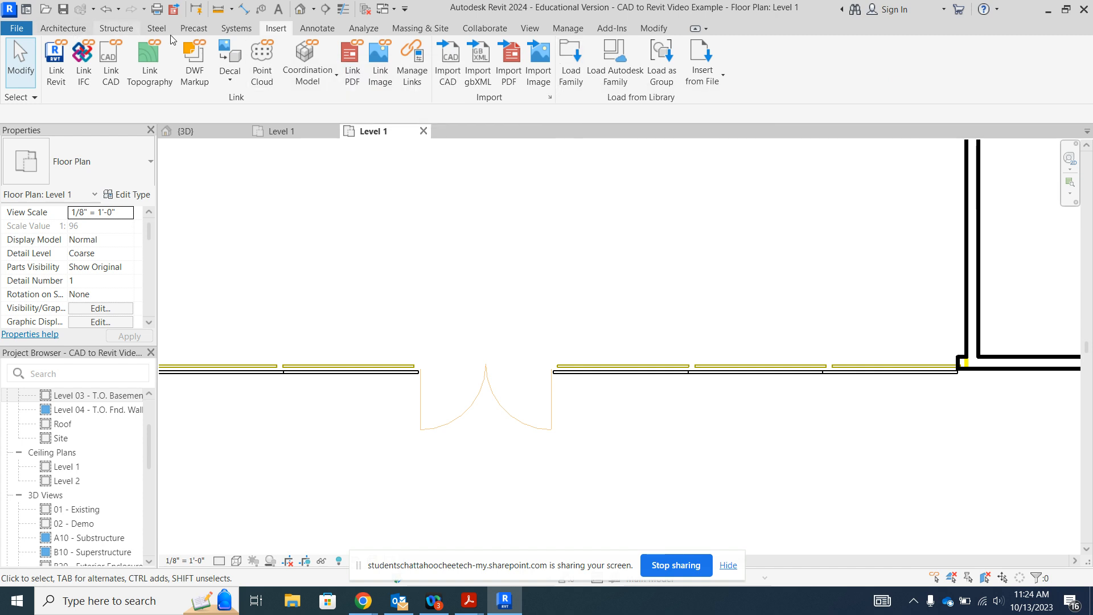
pyautogui.click(571, 64)
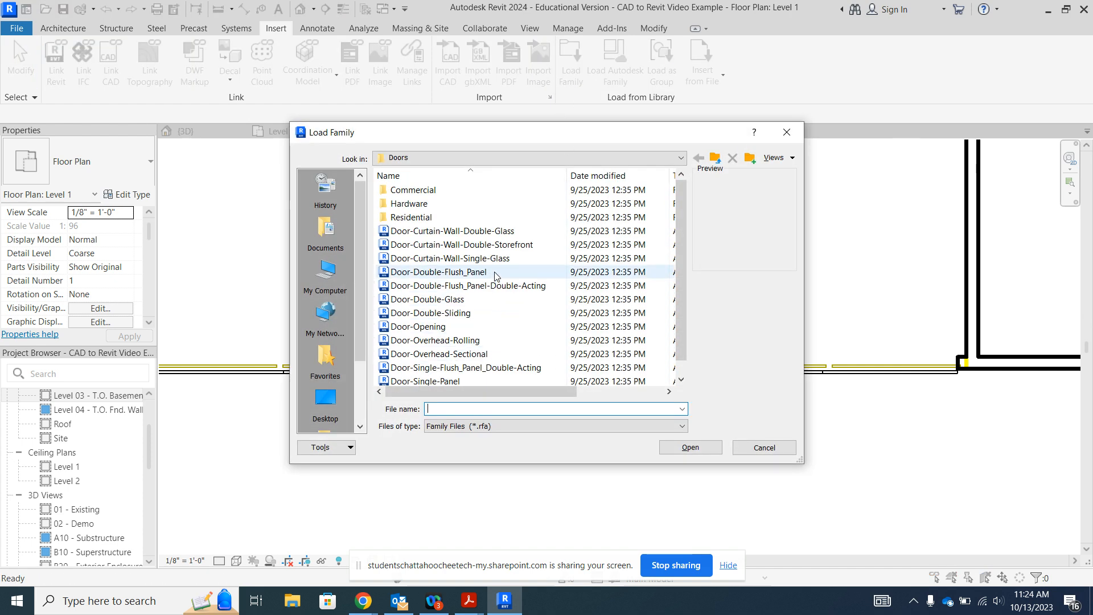
pyautogui.click(496, 245)
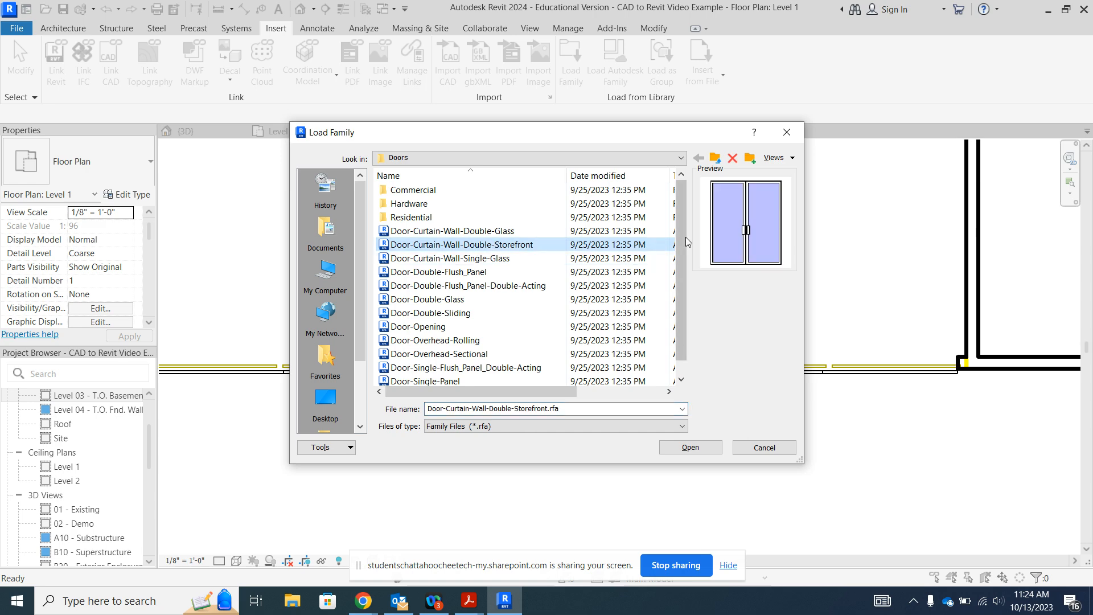
pyautogui.click(677, 448)
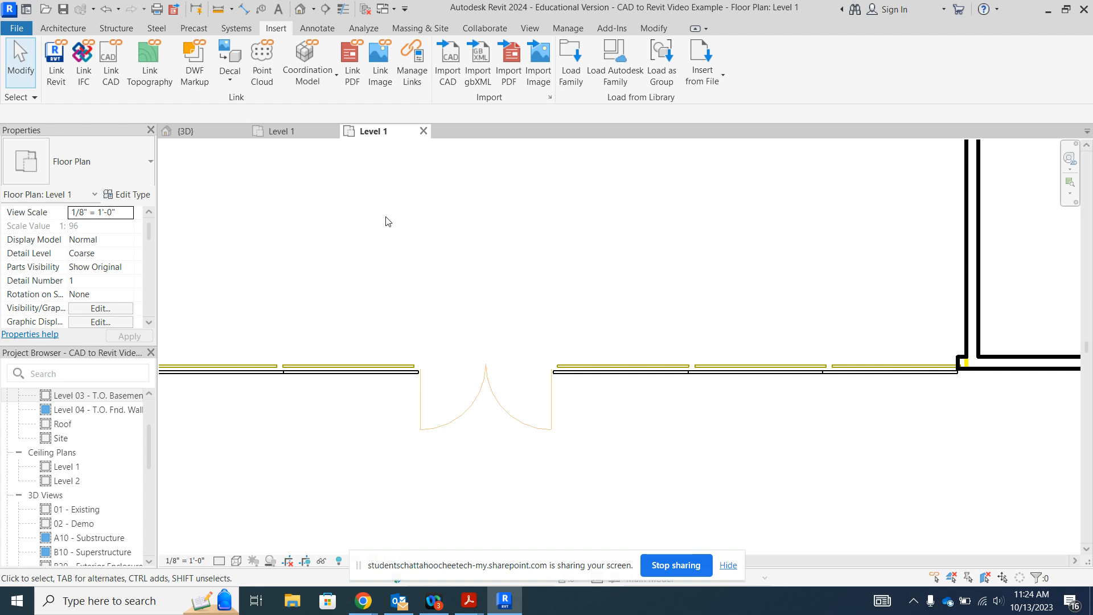
# - Change the empty curtain panel at the CAD double door to the Door-Curtain-Wall-Double-Storefront type
pyautogui.click(49, 26)
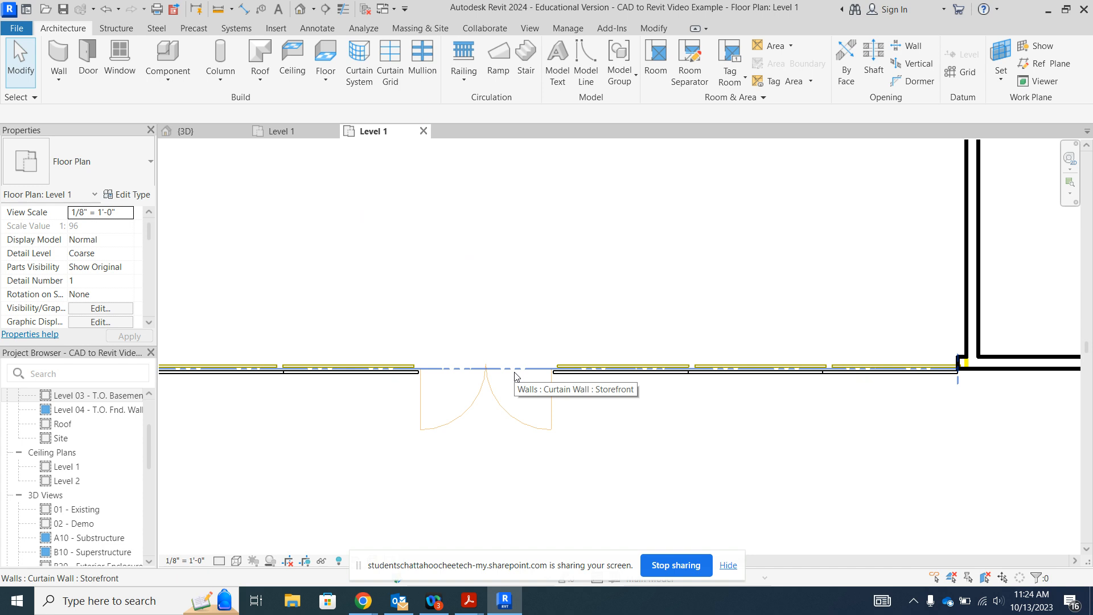
pyautogui.press('Tab')
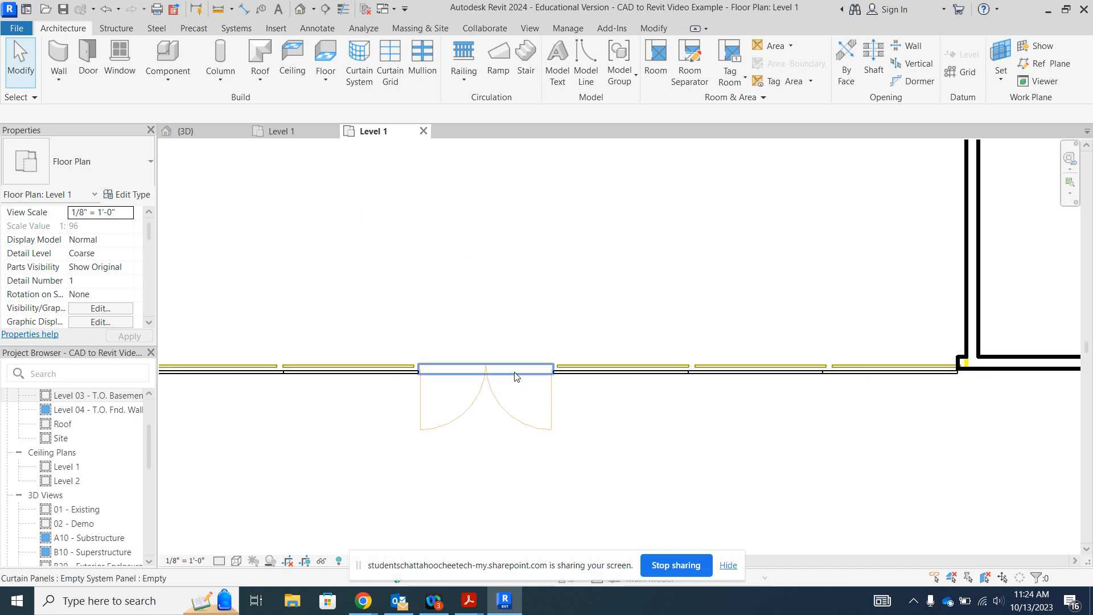
pyautogui.click(516, 374)
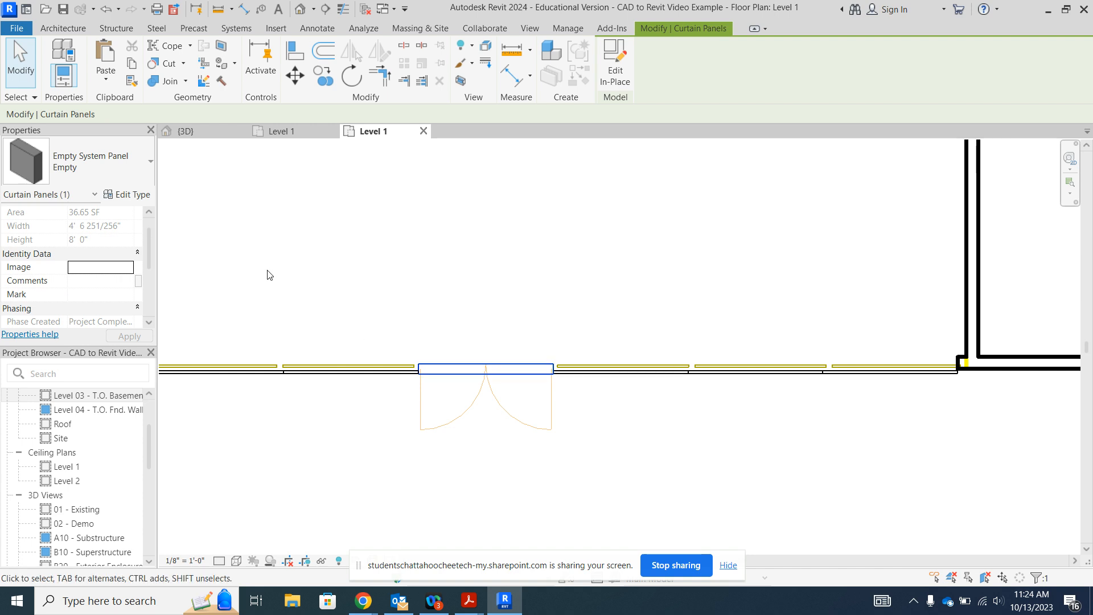
pyautogui.click(149, 164)
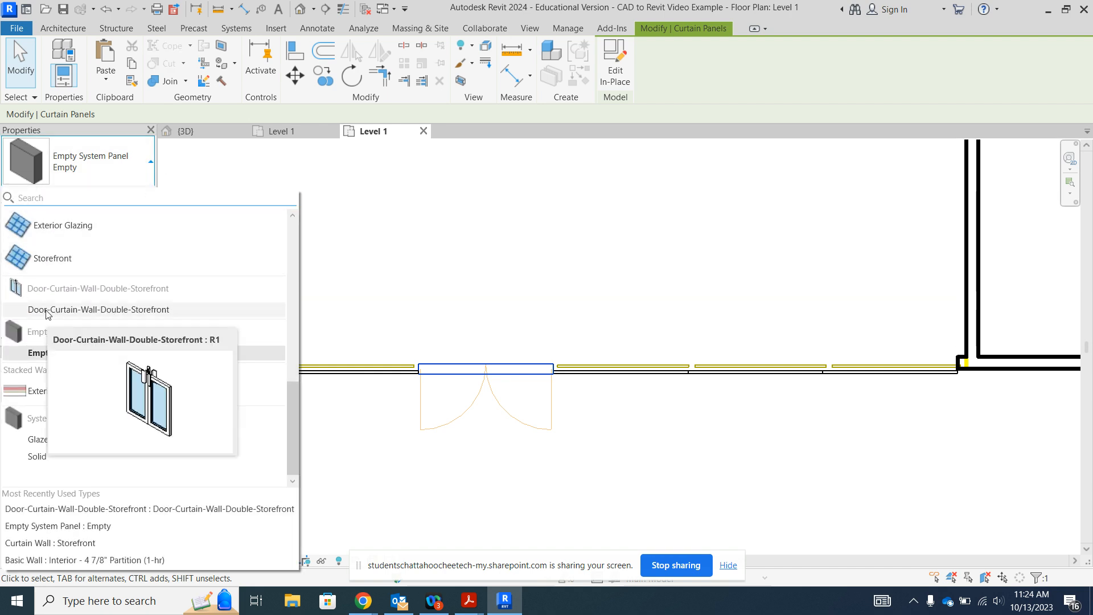
pyautogui.click(109, 310)
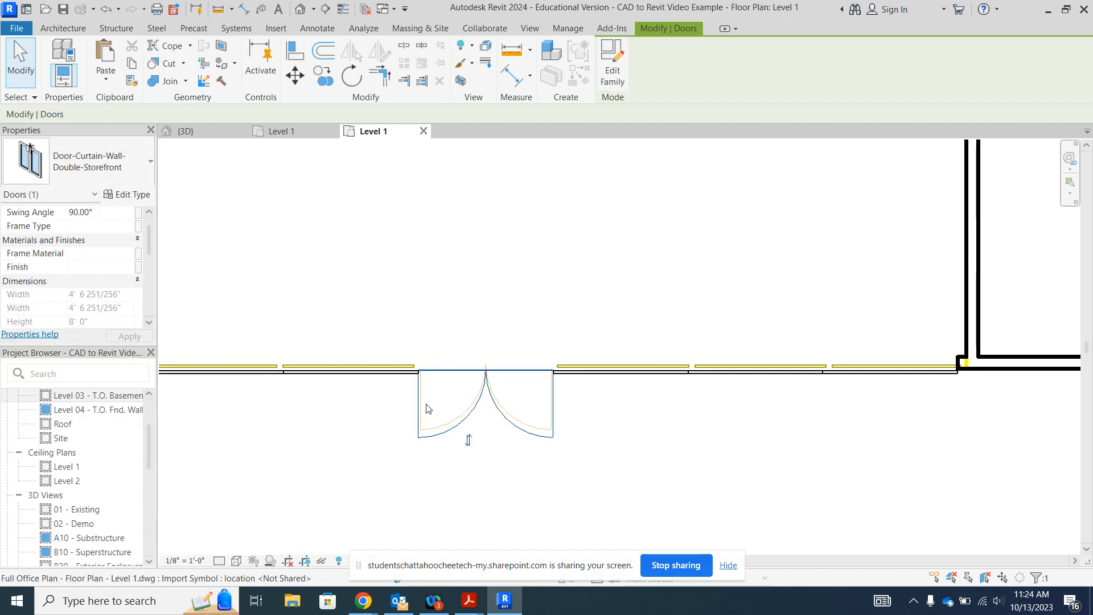
# - Inspect the double storefront door in the default 3D view and return to the Level 1 floor plan to review the whole layout
pyautogui.scroll(-2, 427, 408)
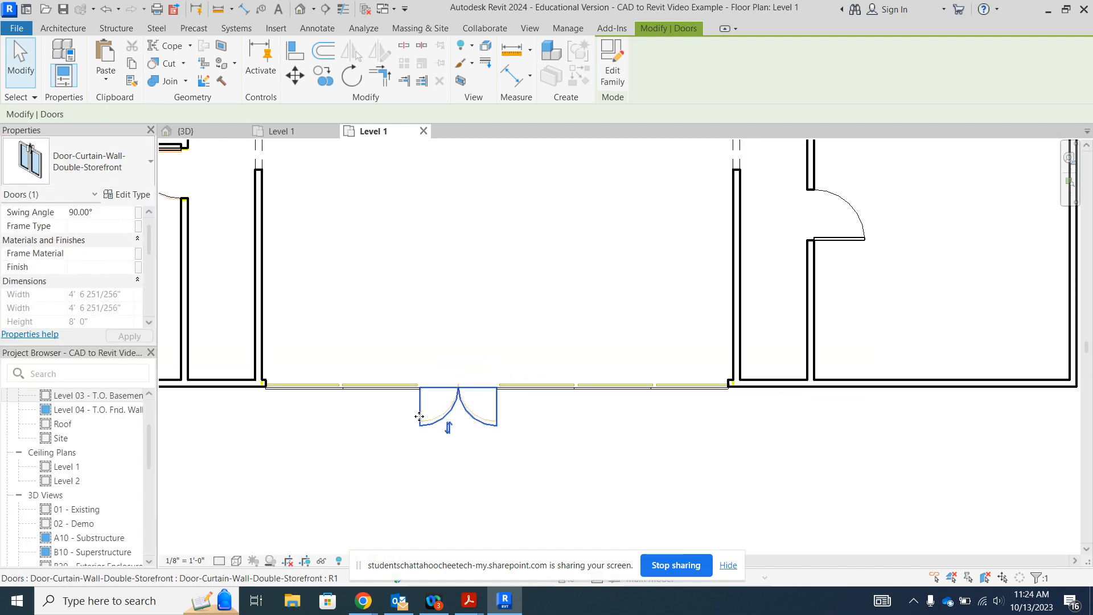
pyautogui.click(300, 9)
pyautogui.scroll(5, 547, 361)
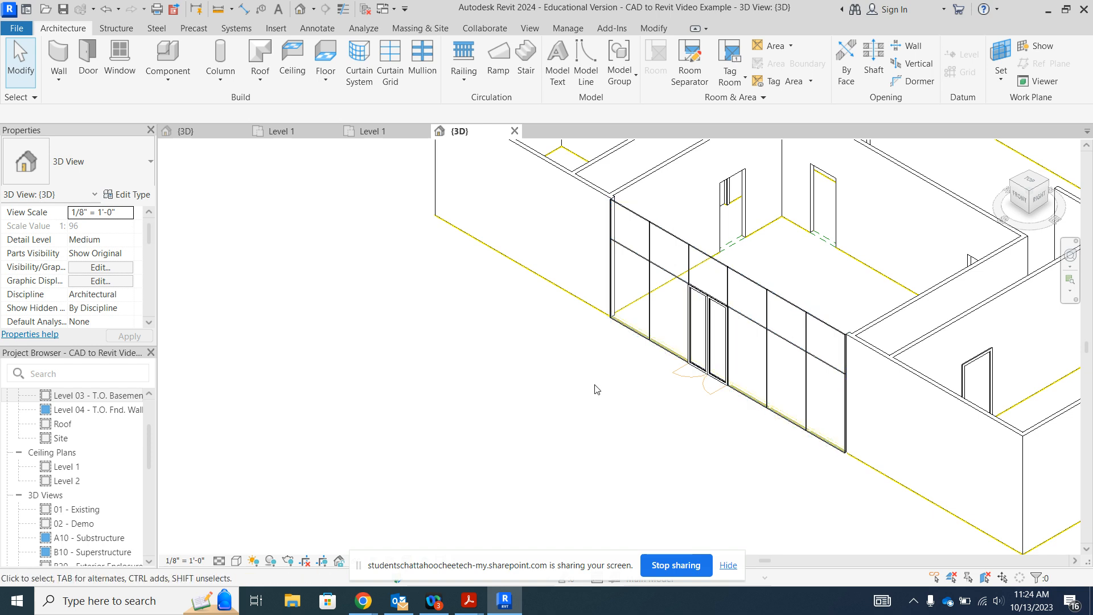
pyautogui.scroll(-3, 596, 390)
pyautogui.click(370, 131)
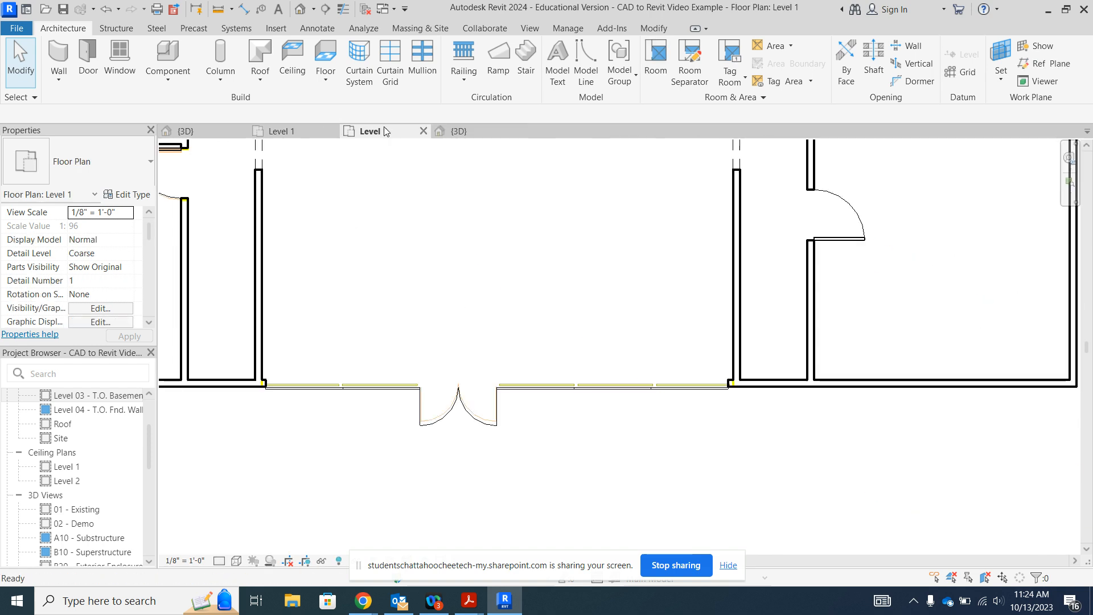
pyautogui.scroll(-3, 399, 342)
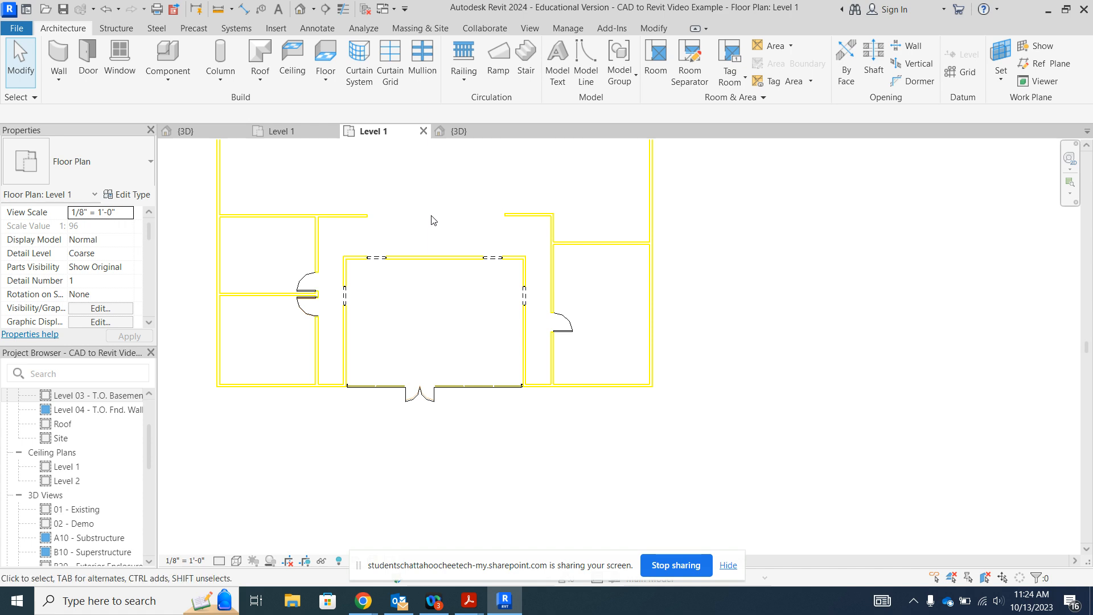
pyautogui.scroll(-2, 490, 365)
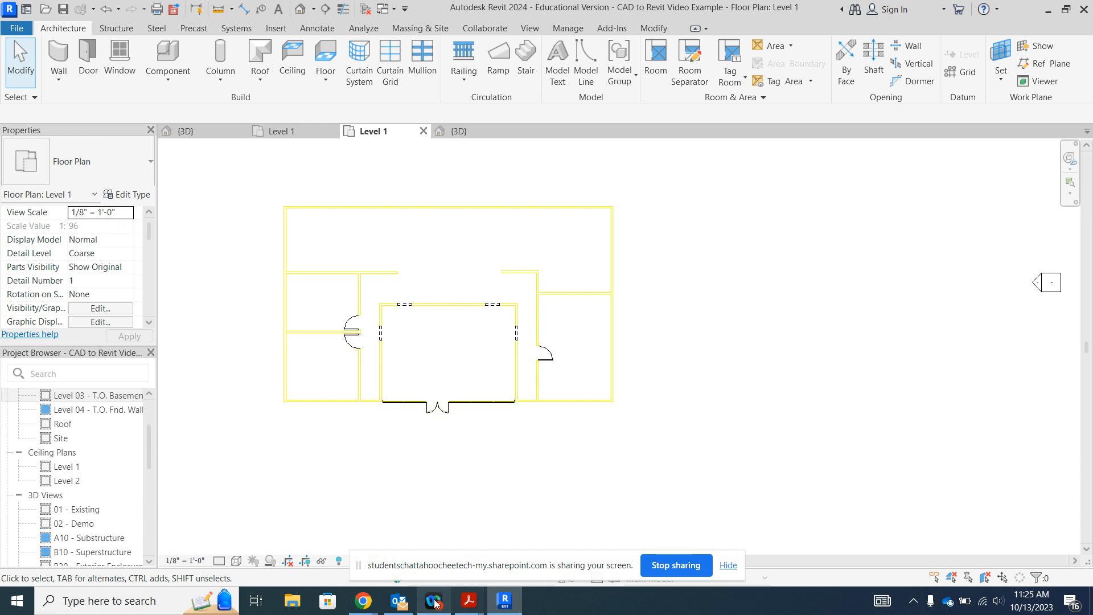
pyautogui.moveTo(366, 604)
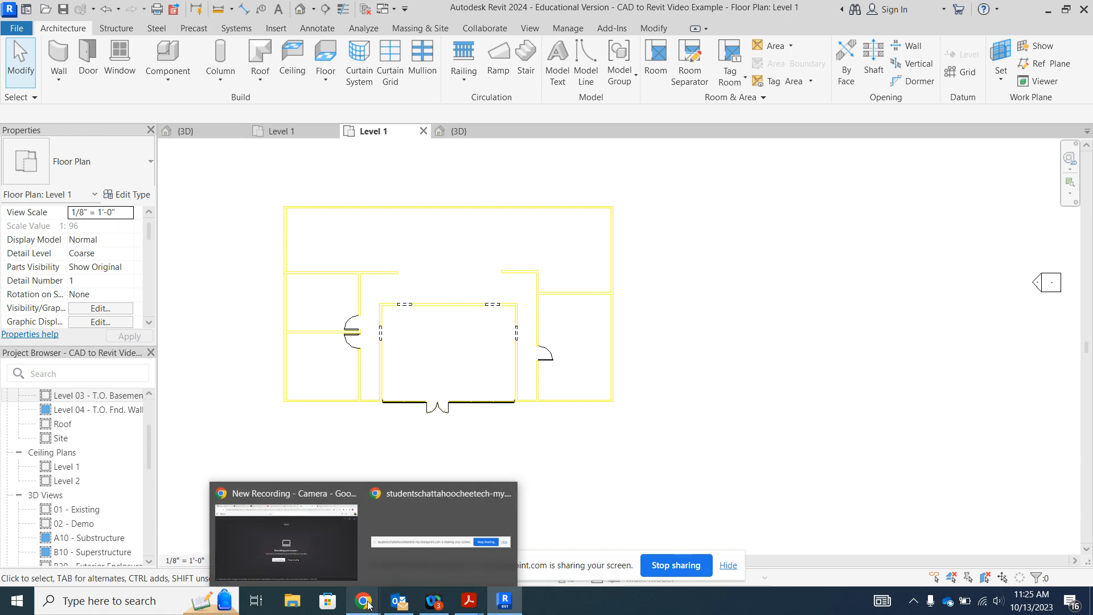